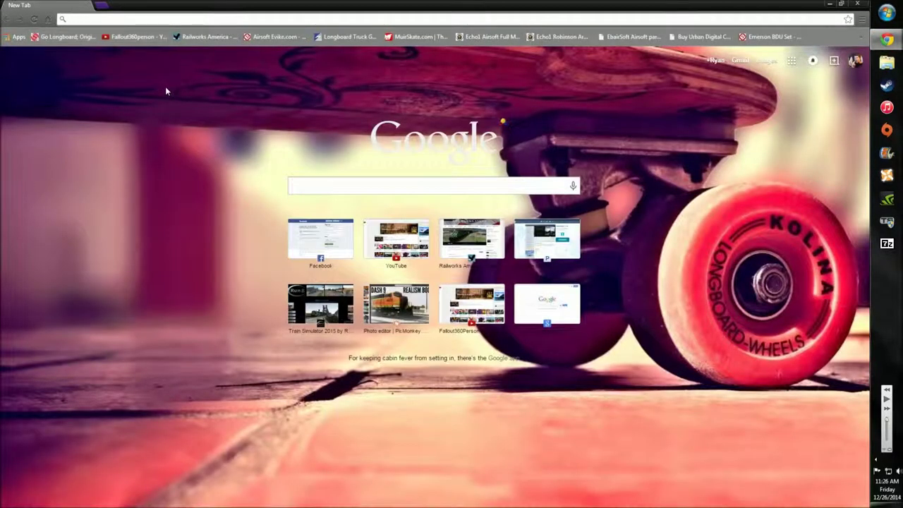
# Search Google for 7zip and open the official 7-Zip website.
pyautogui.write('7zi')
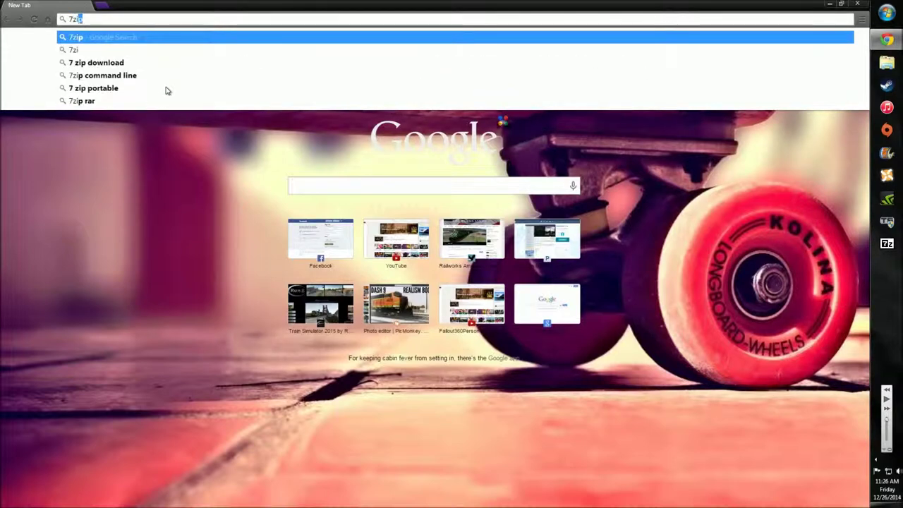
pyautogui.write('p')
pyautogui.press('Return')
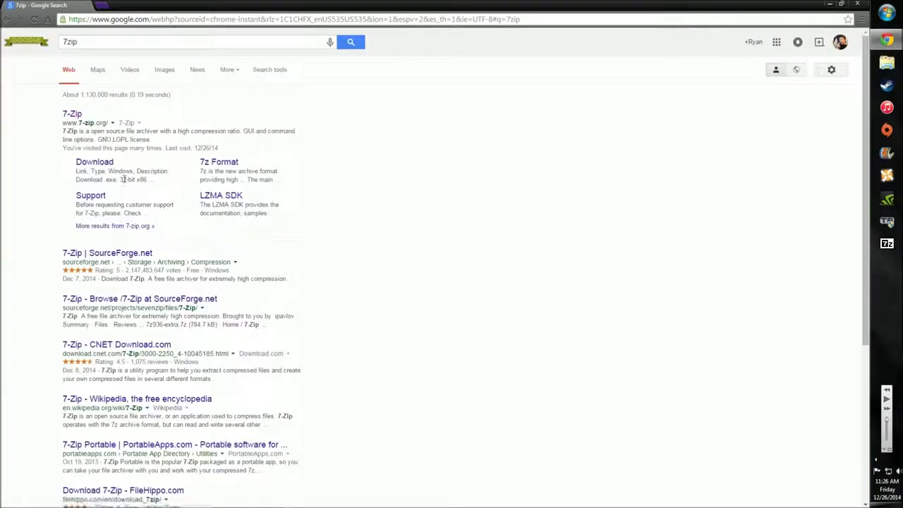
pyautogui.click(71, 114)
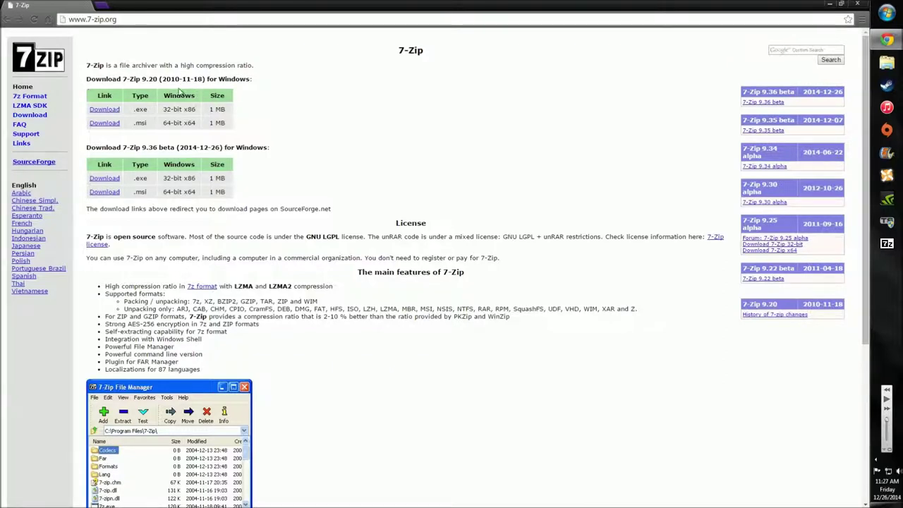
# Examine the 32-bit and 64-bit Windows downloads offered for 7-Zip 9.20 and the 9.36 beta.
pyautogui.moveTo(179, 147); pyautogui.dragTo(238, 148)
pyautogui.click(276, 200)
pyautogui.moveTo(185, 113); pyautogui.dragTo(197, 111)
pyautogui.click(281, 154)
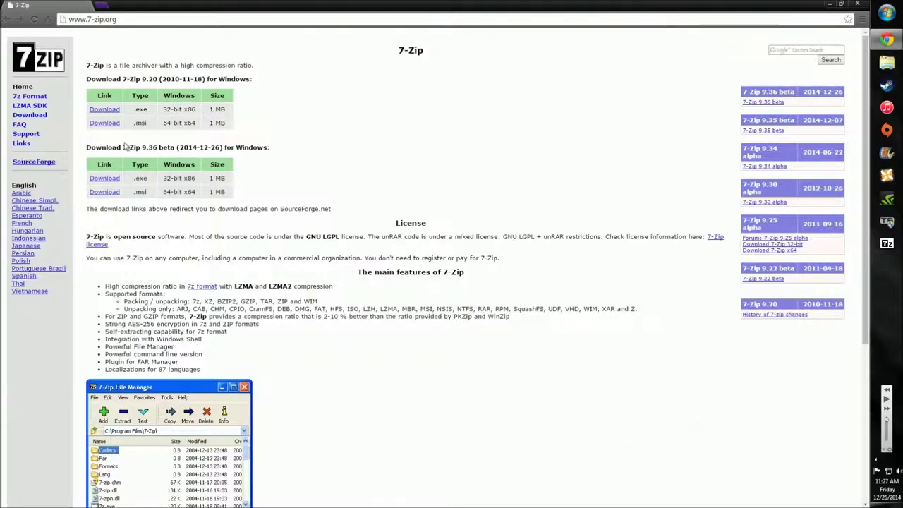
pyautogui.moveTo(163, 124); pyautogui.dragTo(196, 123)
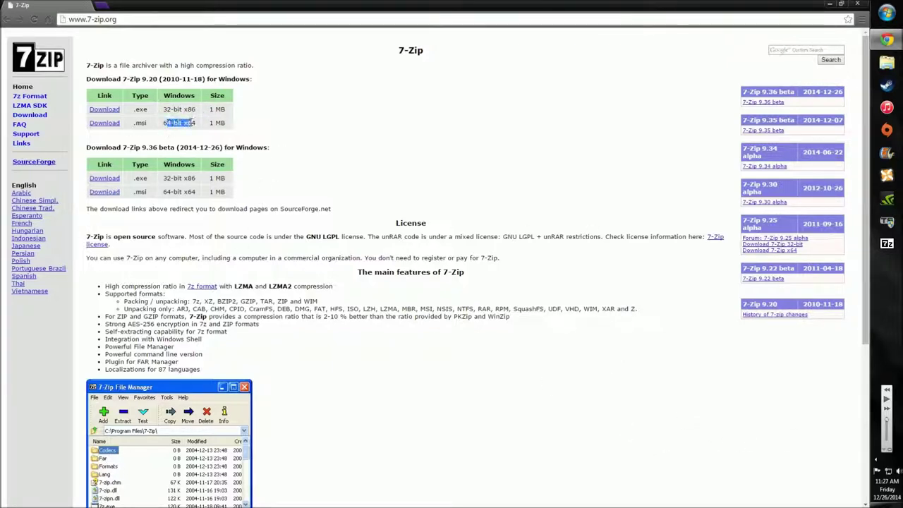
pyautogui.click(192, 124)
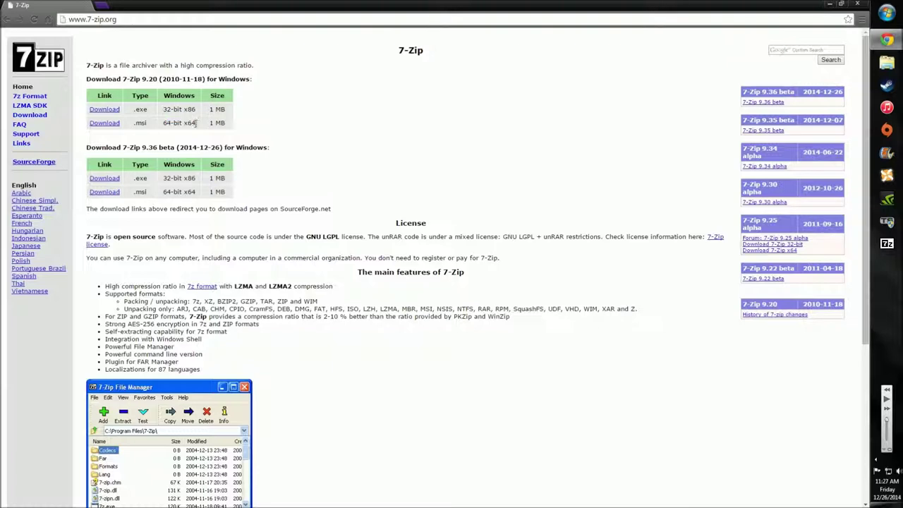
pyautogui.rightClick(326, 187)
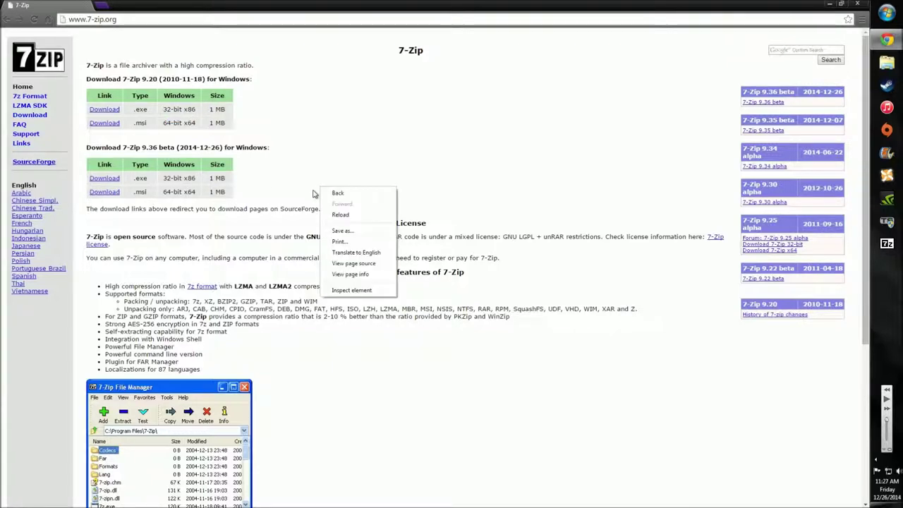
pyautogui.click(304, 145)
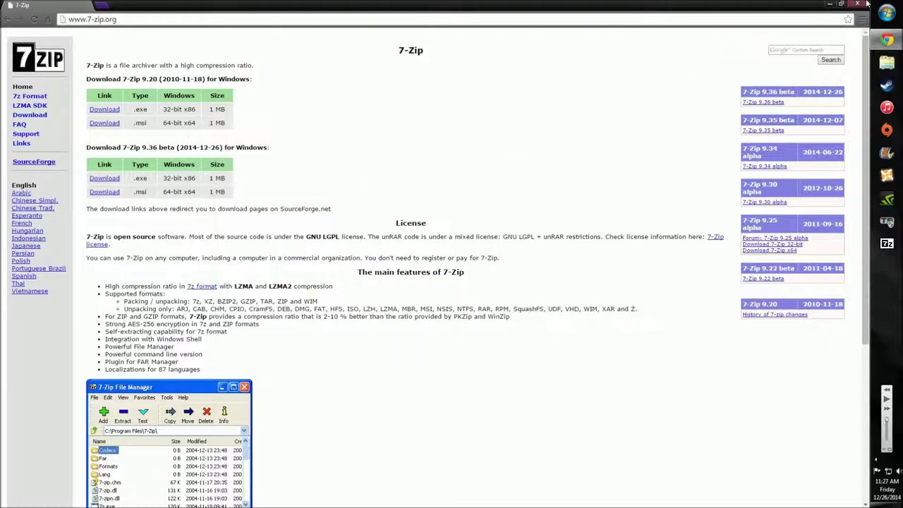
# Switch to Windows Explorer and check the computer's system type in its system properties.
pyautogui.click(830, 4)
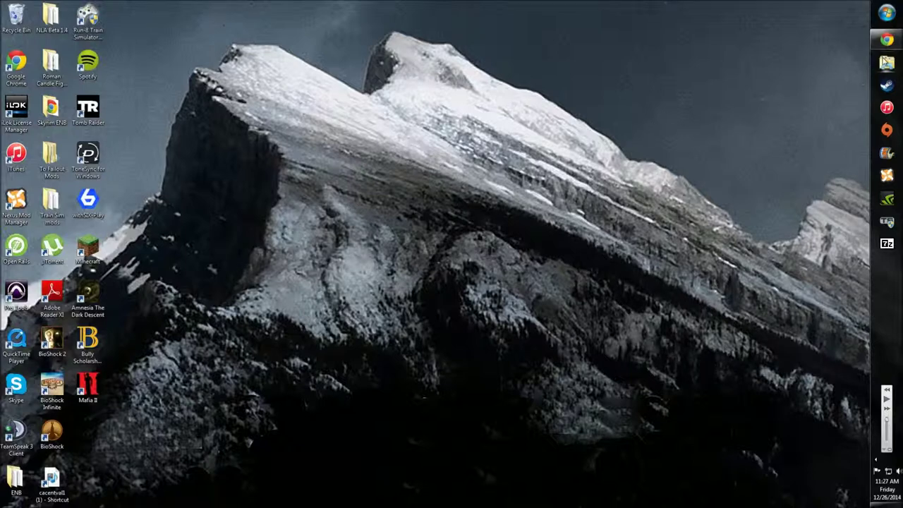
pyautogui.click(887, 63)
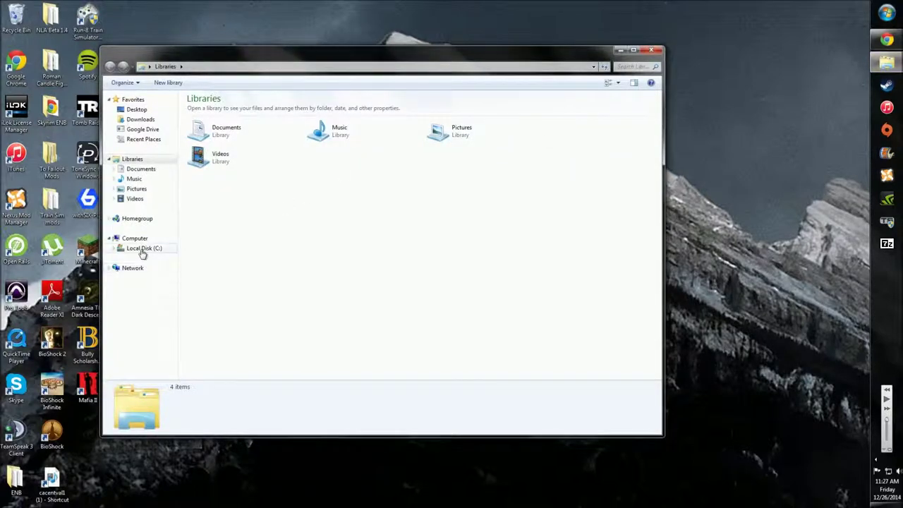
pyautogui.click(141, 251)
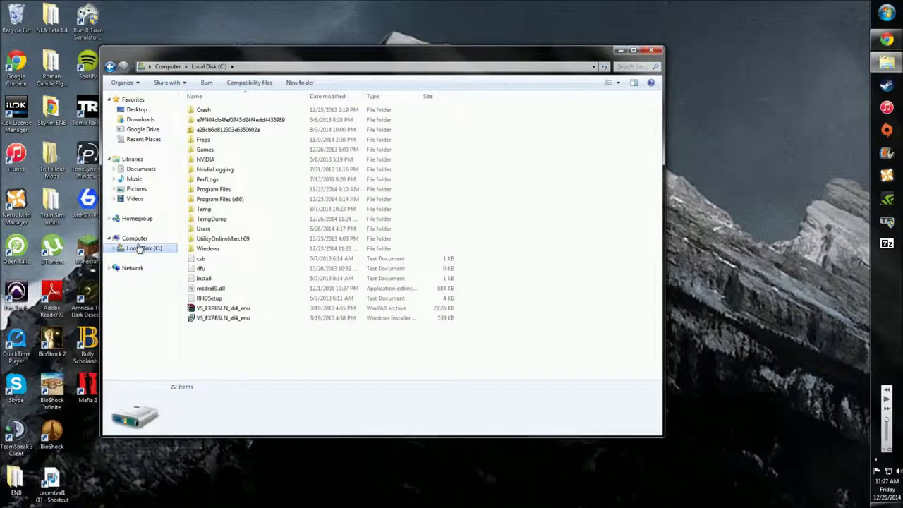
pyautogui.click(135, 241)
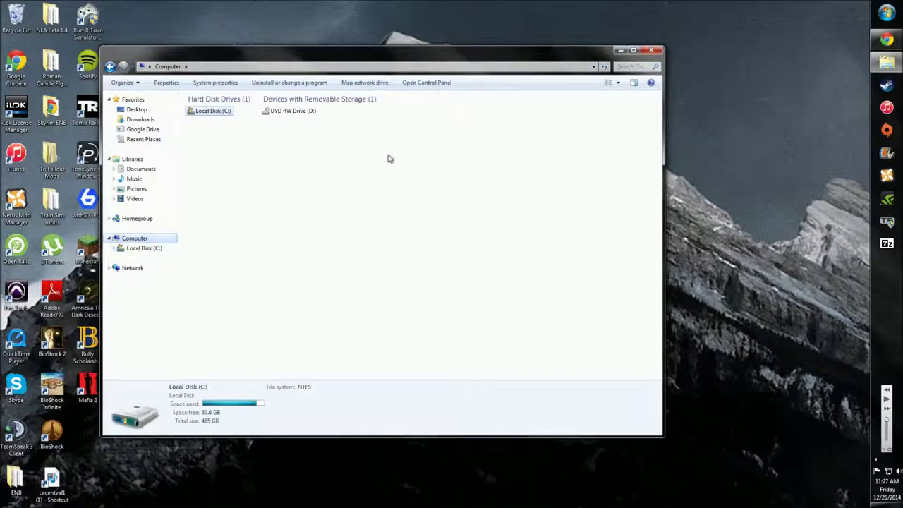
pyautogui.click(215, 84)
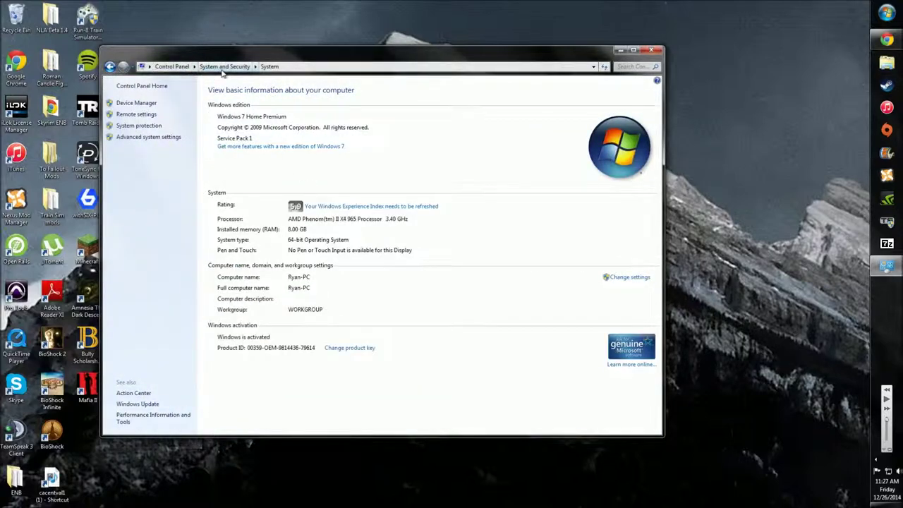
pyautogui.click(651, 50)
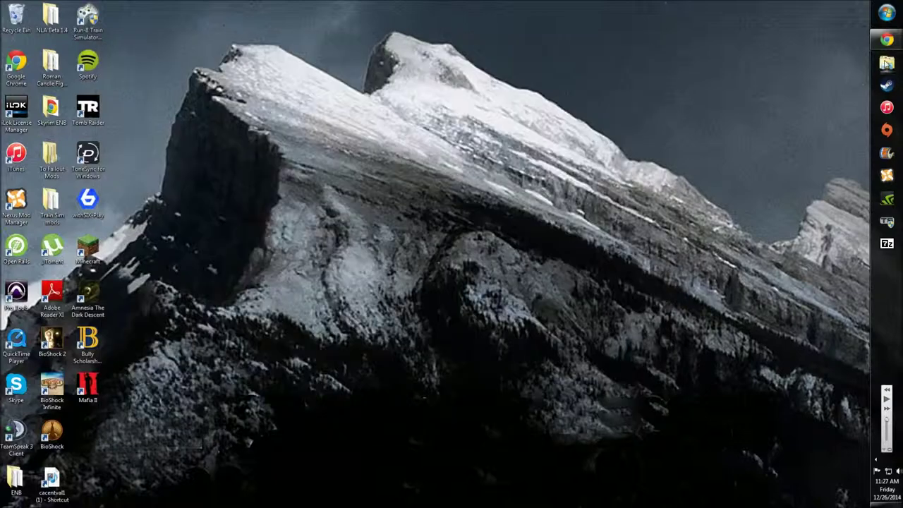
pyautogui.click(886, 63)
pyautogui.click(131, 239)
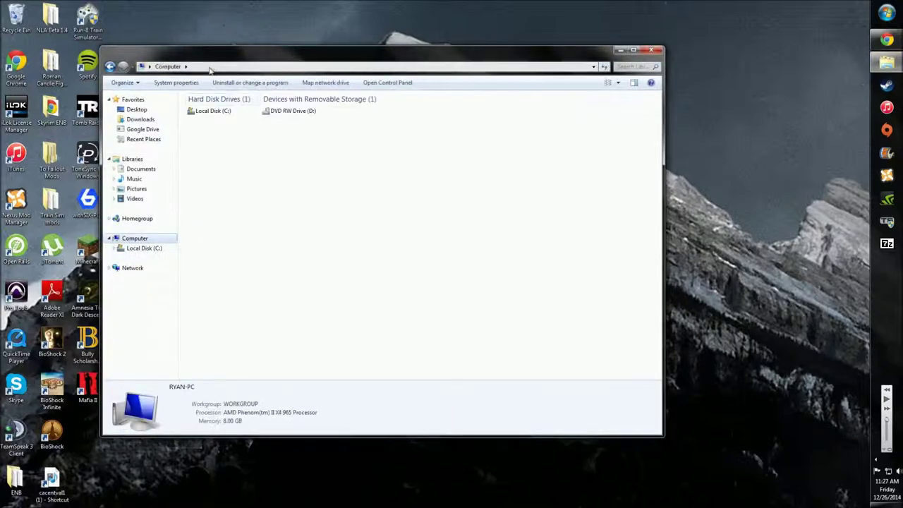
pyautogui.click(188, 86)
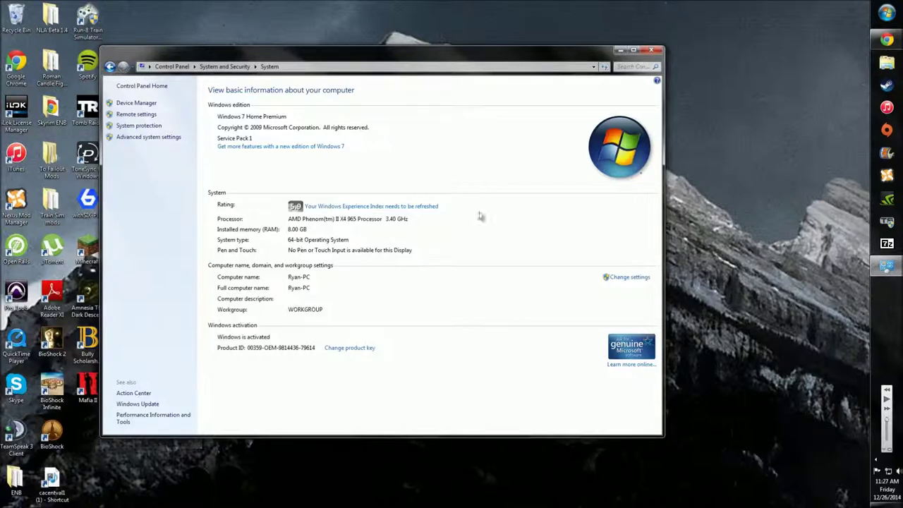
pyautogui.click(650, 50)
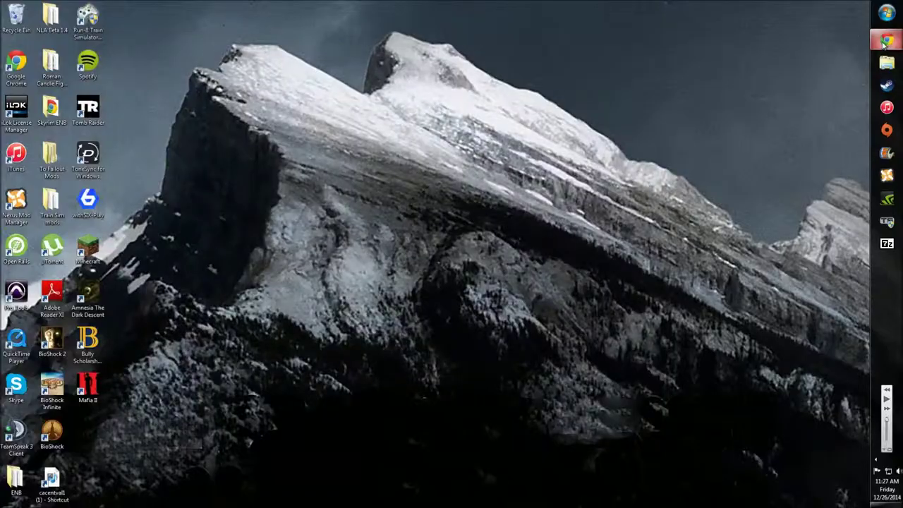
# Switch back to Chrome, download the 64-bit 7-Zip installer 7z920-x64.msi, and minimize the browser.
pyautogui.click(887, 42)
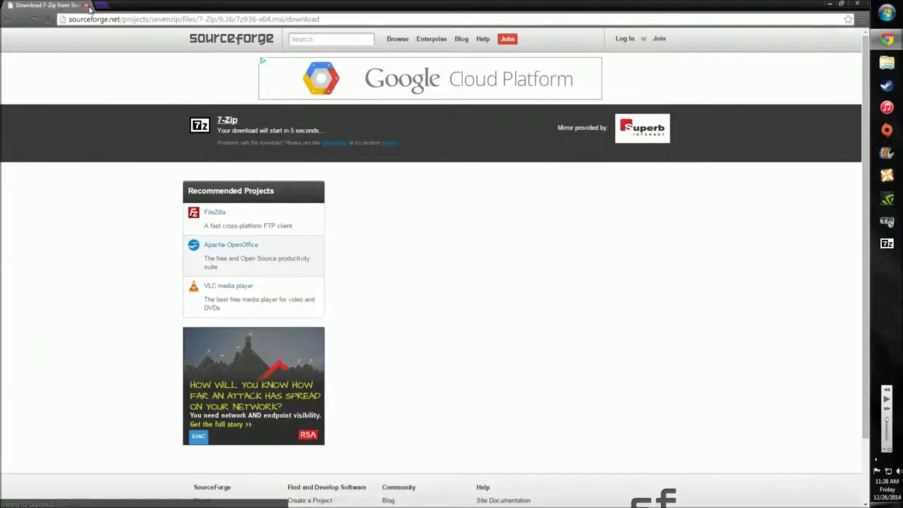
pyautogui.click(7, 19)
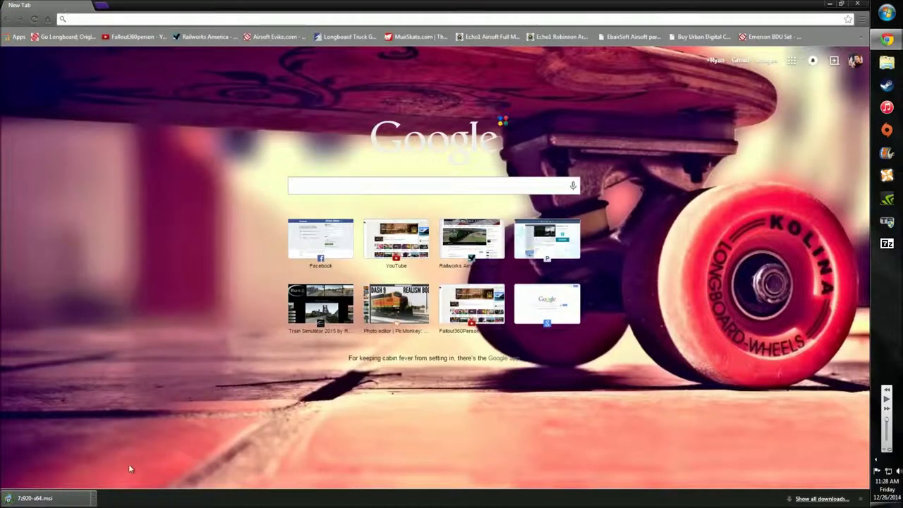
pyautogui.click(831, 7)
# Run the 7z920-x64 installer from the Downloads folder and continue past the setup wizard's welcome page.
pyautogui.click(886, 63)
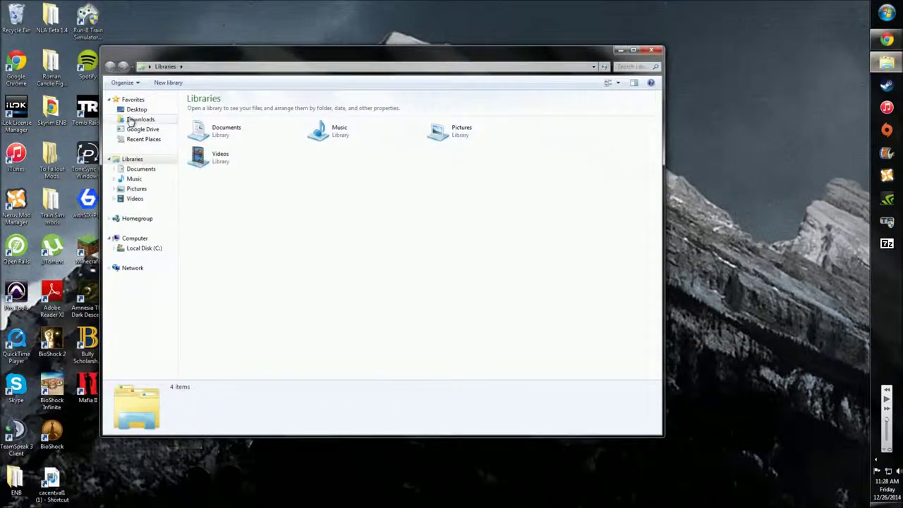
pyautogui.click(127, 118)
pyautogui.doubleClick(212, 120)
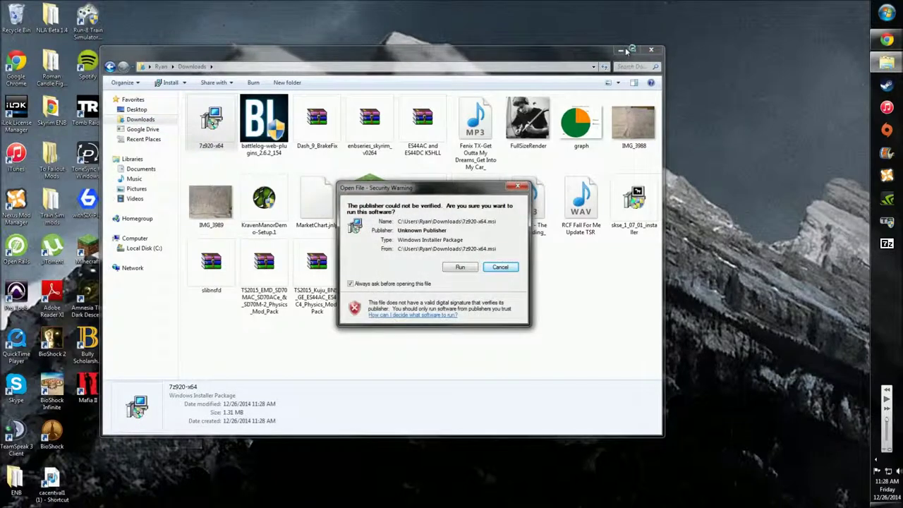
pyautogui.click(460, 267)
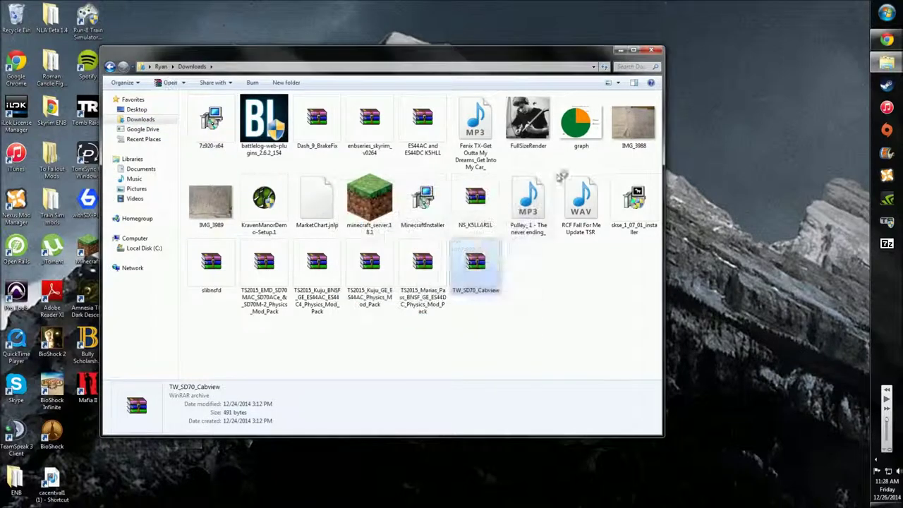
pyautogui.click(620, 50)
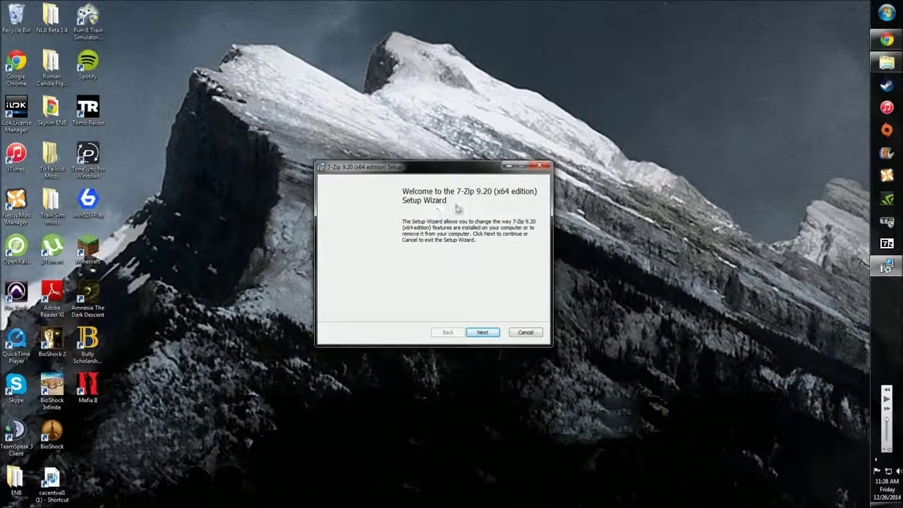
pyautogui.click(478, 333)
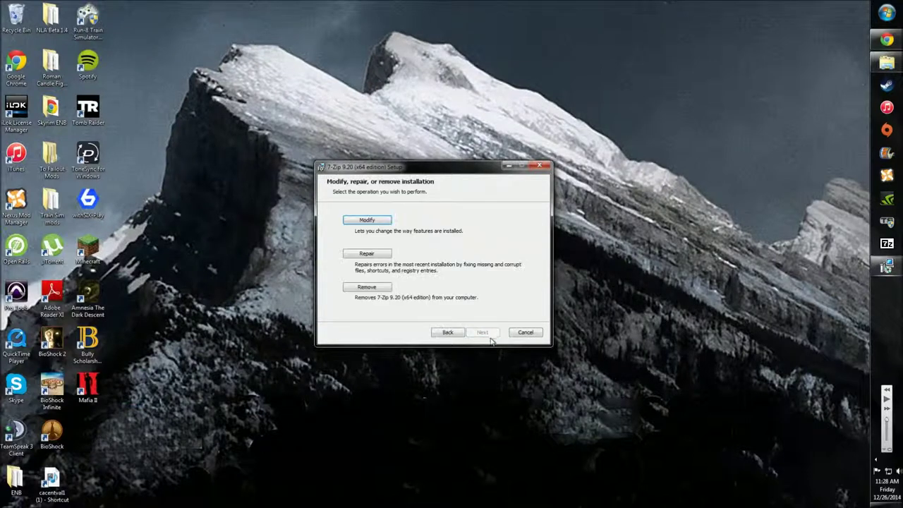
# Cancel the 7-Zip 9.20 setup and exit the wizard.
pyautogui.click(513, 332)
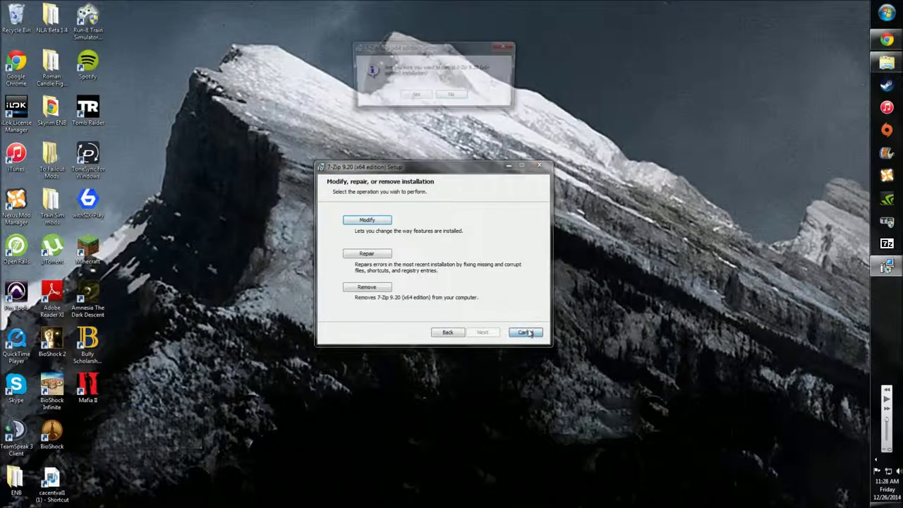
pyautogui.click(417, 97)
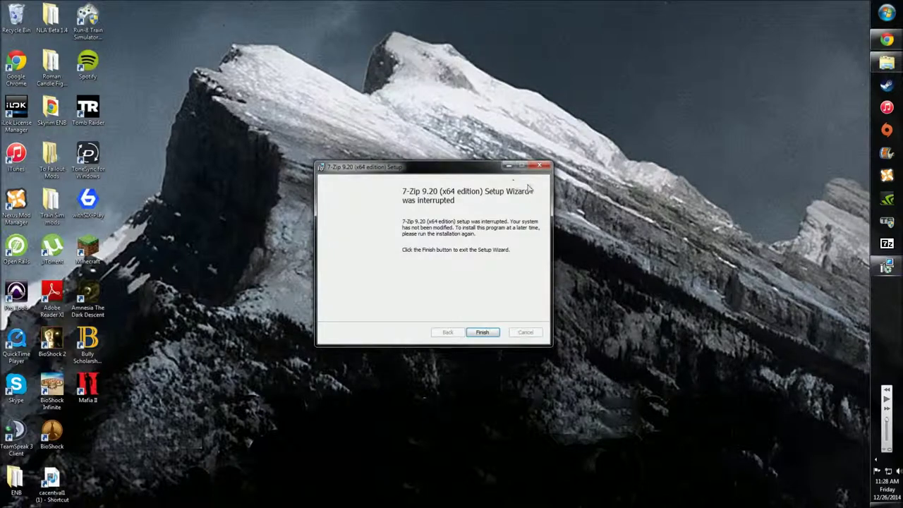
pyautogui.click(484, 331)
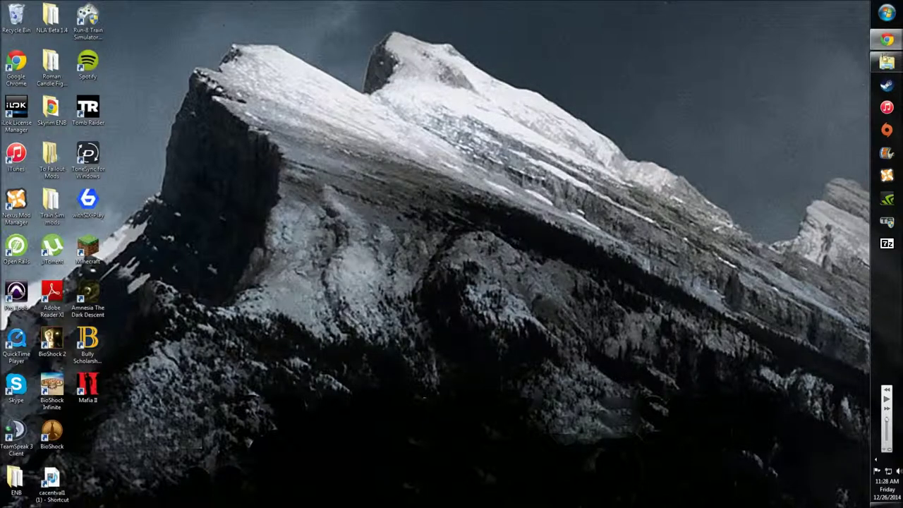
# Close the minimized Windows Explorer and Chrome windows.
pyautogui.rightClick(887, 40)
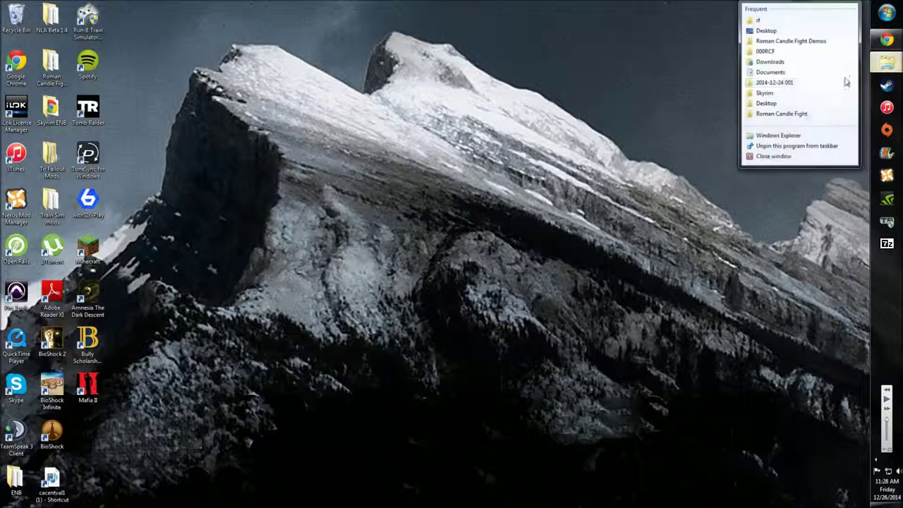
pyautogui.click(776, 155)
pyautogui.rightClick(875, 41)
pyautogui.click(776, 206)
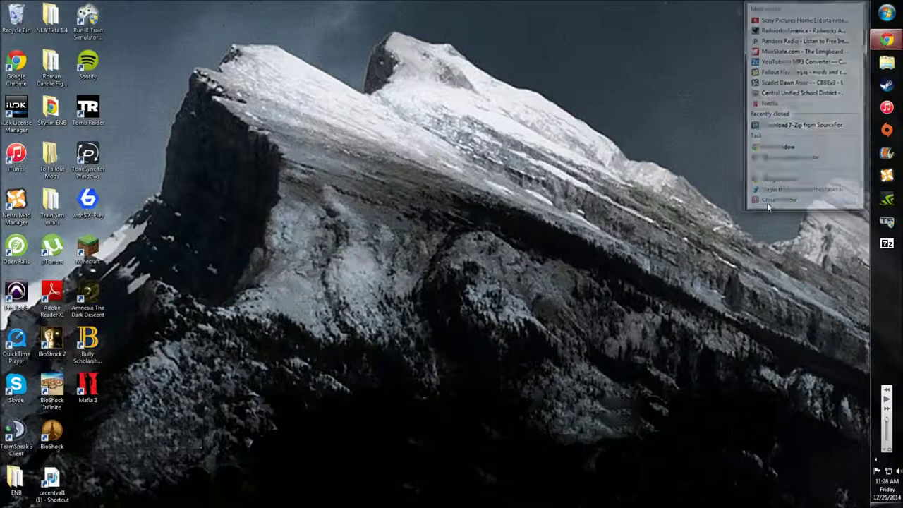
# Launch 7-Zip File Manager and open the C: drive under Computer.
pyautogui.click(887, 243)
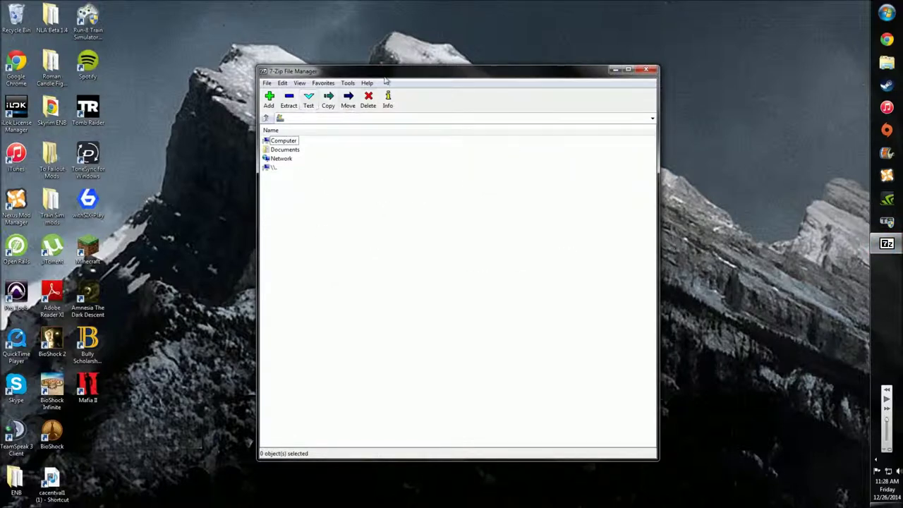
pyautogui.moveTo(383, 75); pyautogui.dragTo(332, 58)
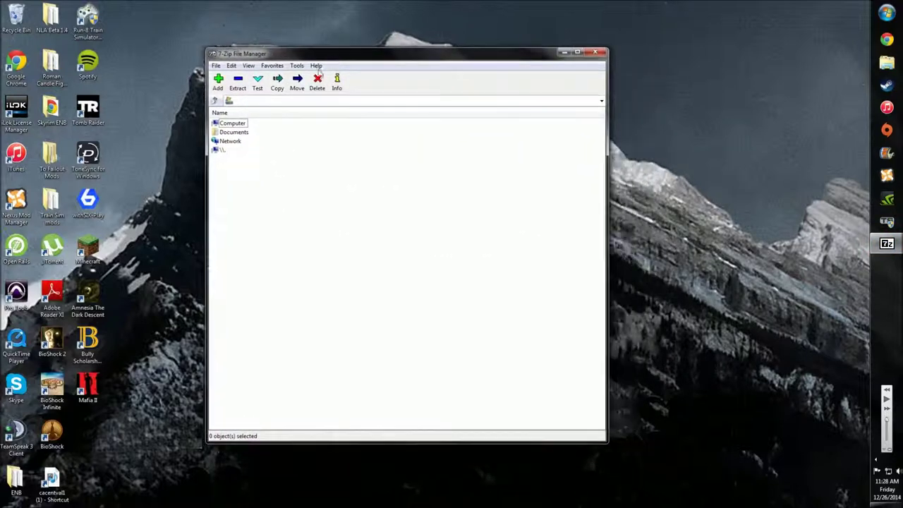
pyautogui.doubleClick(231, 124)
pyautogui.doubleClick(222, 124)
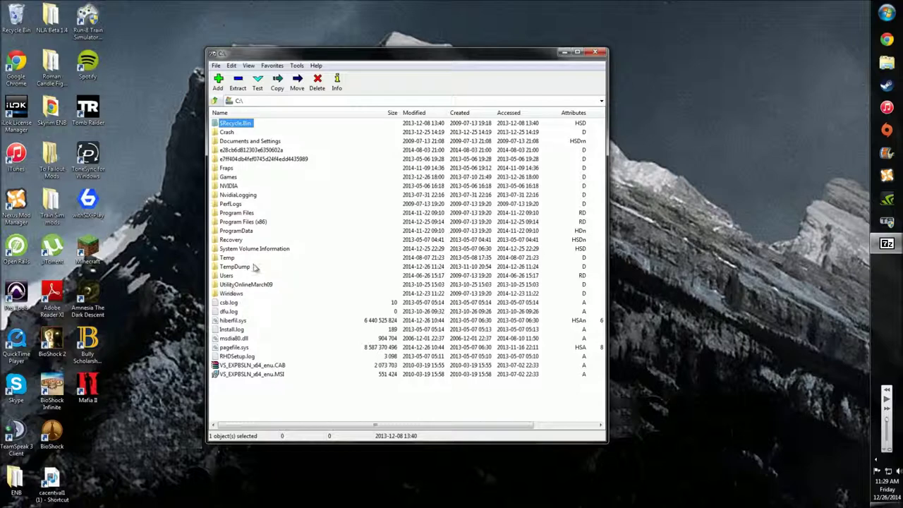
# Navigate from the C: drive to the Program Files (x86)\Steam\SteamApps folder.
pyautogui.doubleClick(243, 222)
pyautogui.scroll(-4, 247, 275)
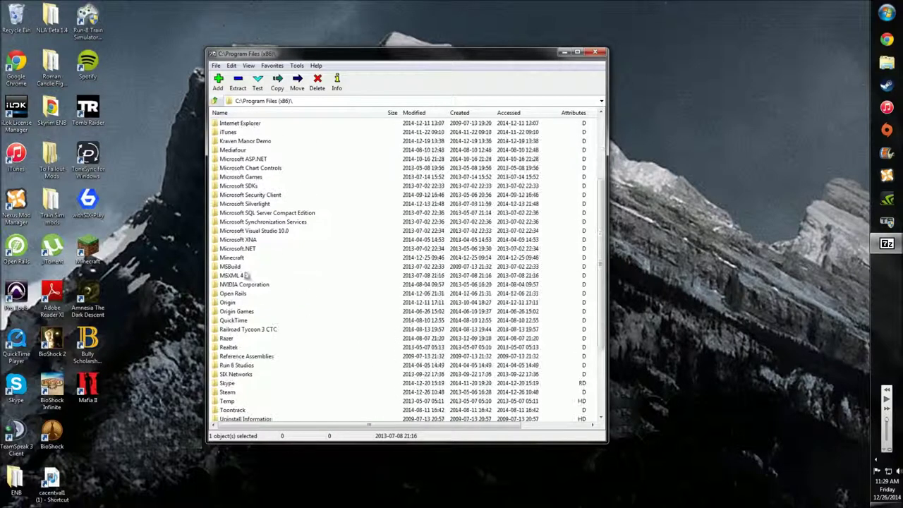
pyautogui.scroll(-2, 247, 297)
pyautogui.doubleClick(229, 341)
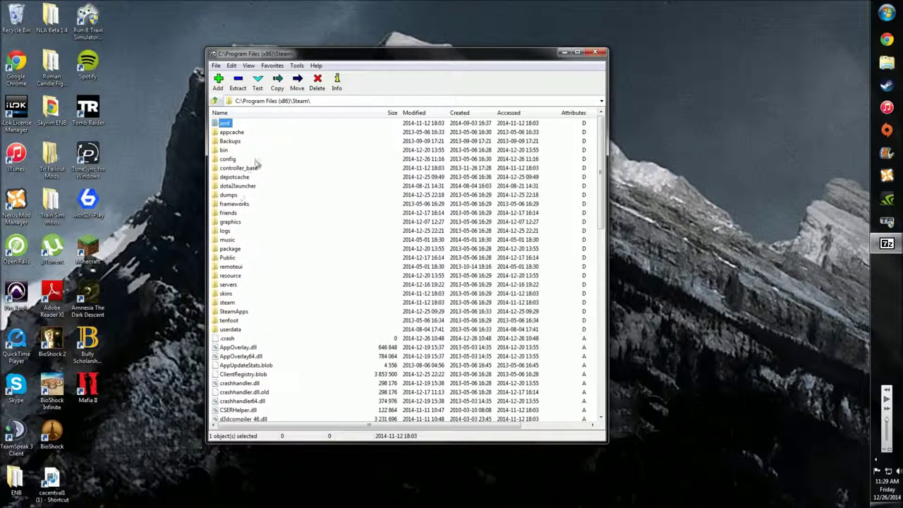
pyautogui.doubleClick(233, 311)
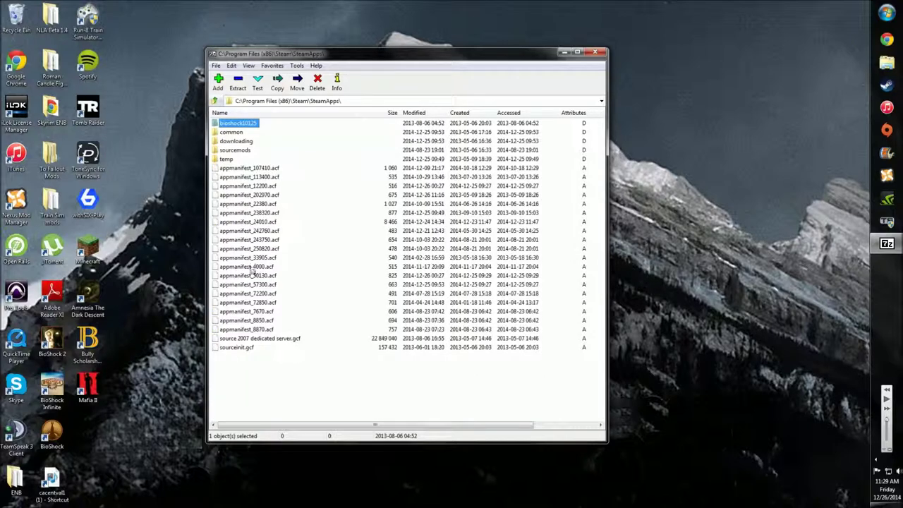
# Navigate from SteamApps to the common\RailWorks\Assets\Kuju\RailsimulatorUS folder.
pyautogui.doubleClick(240, 132)
pyautogui.click(236, 276)
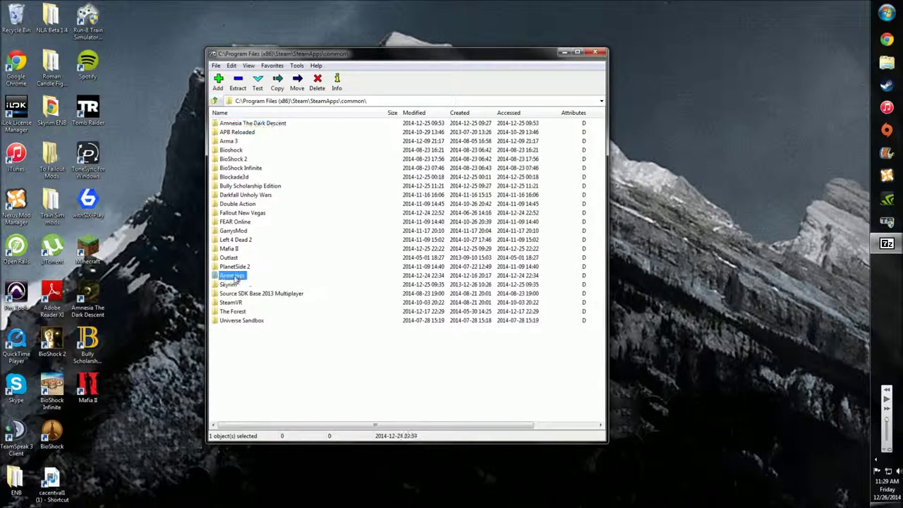
pyautogui.press('Up')
pyautogui.press('Up')
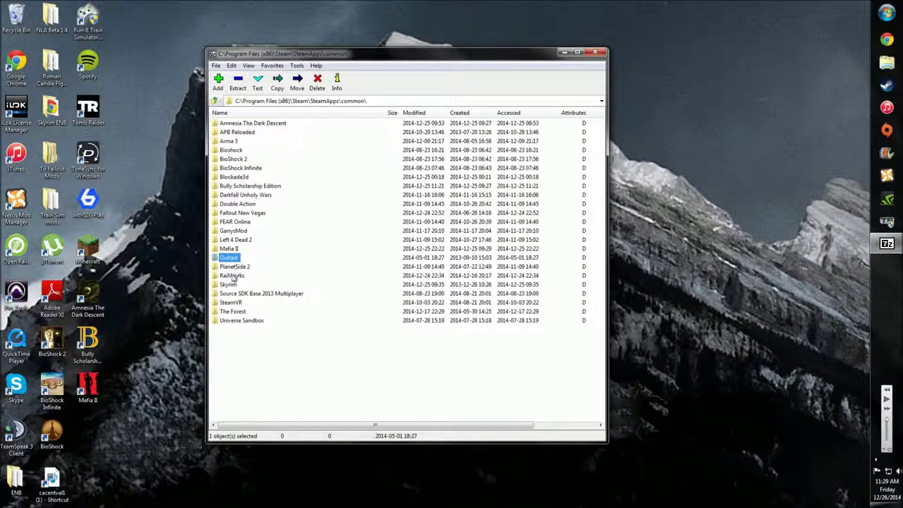
pyautogui.doubleClick(233, 276)
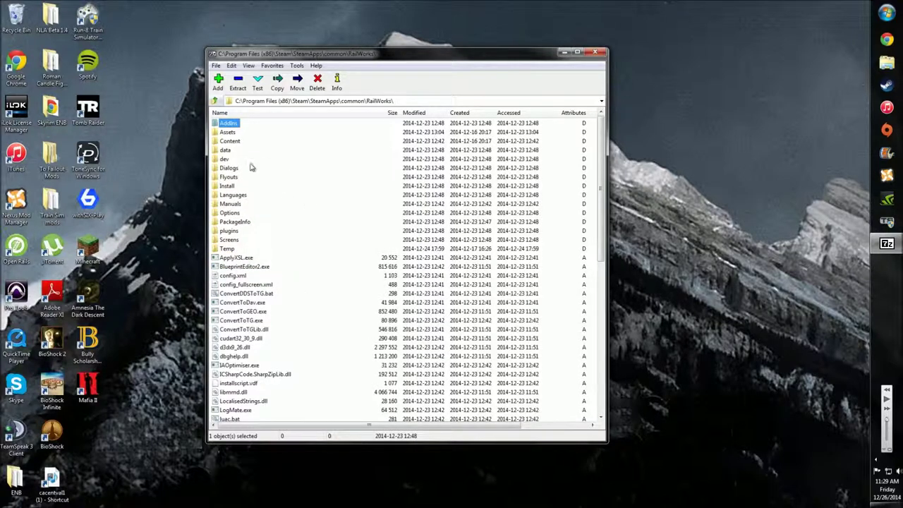
pyautogui.doubleClick(226, 132)
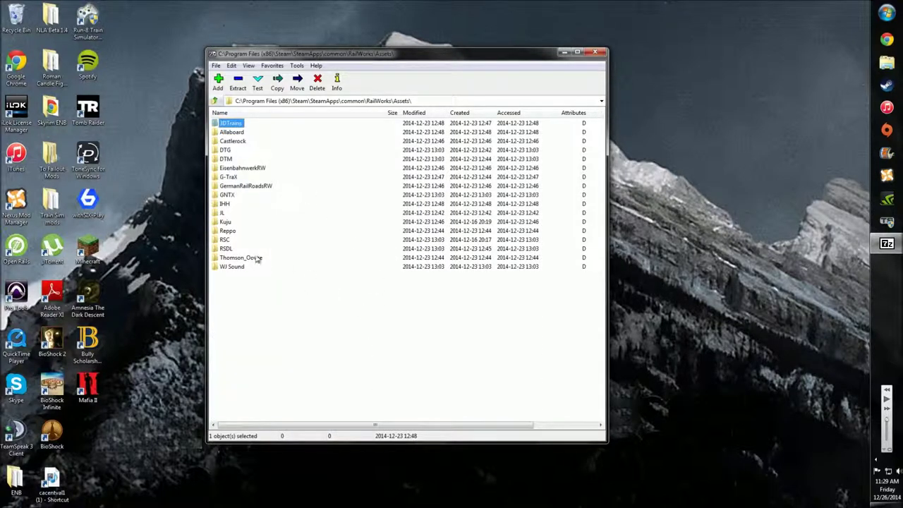
pyautogui.doubleClick(226, 221)
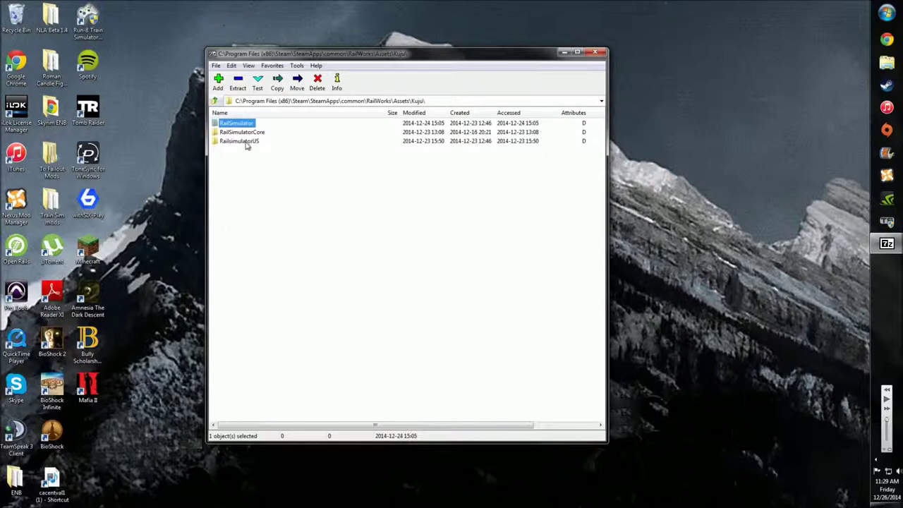
pyautogui.doubleClick(247, 146)
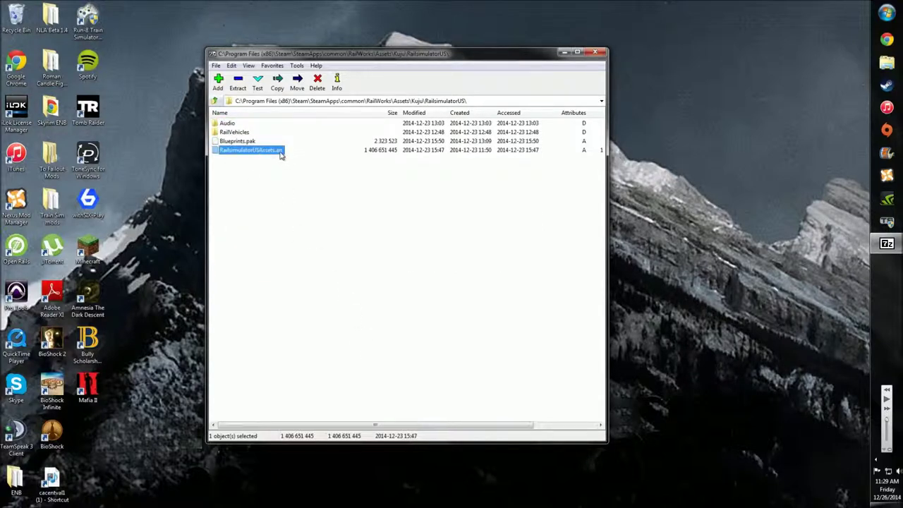
# Open the RailsimulatorUSAssets.ap archive and go to its Audio\RailVehicles\Diesel\ES44\Cab folder.
pyautogui.doubleClick(254, 151)
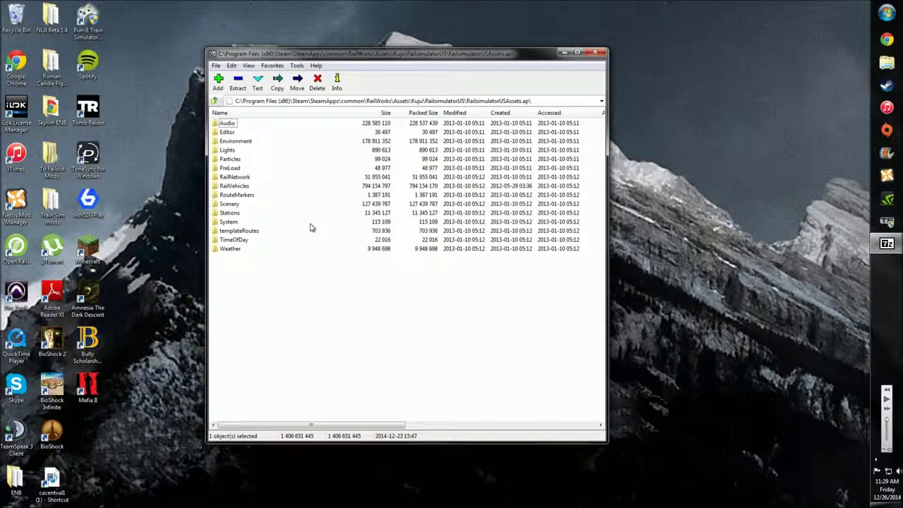
pyautogui.doubleClick(226, 123)
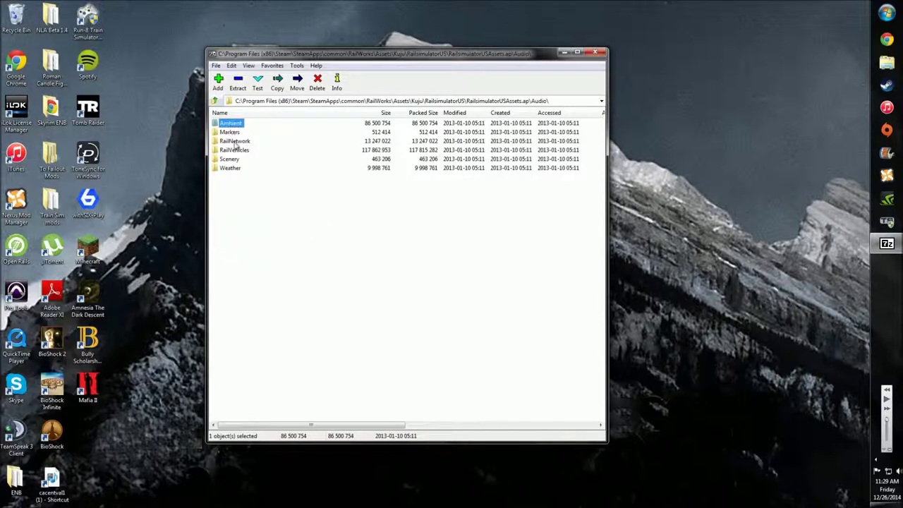
pyautogui.doubleClick(239, 150)
pyautogui.doubleClick(223, 124)
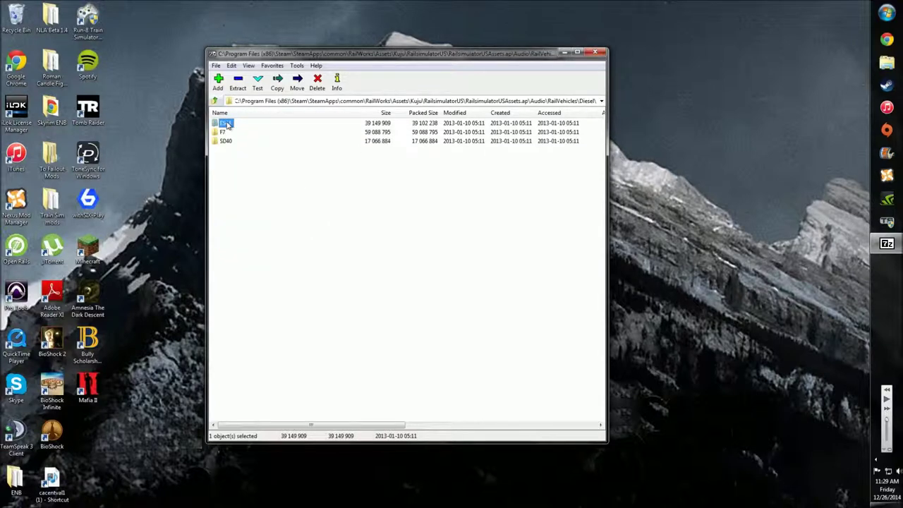
pyautogui.doubleClick(226, 125)
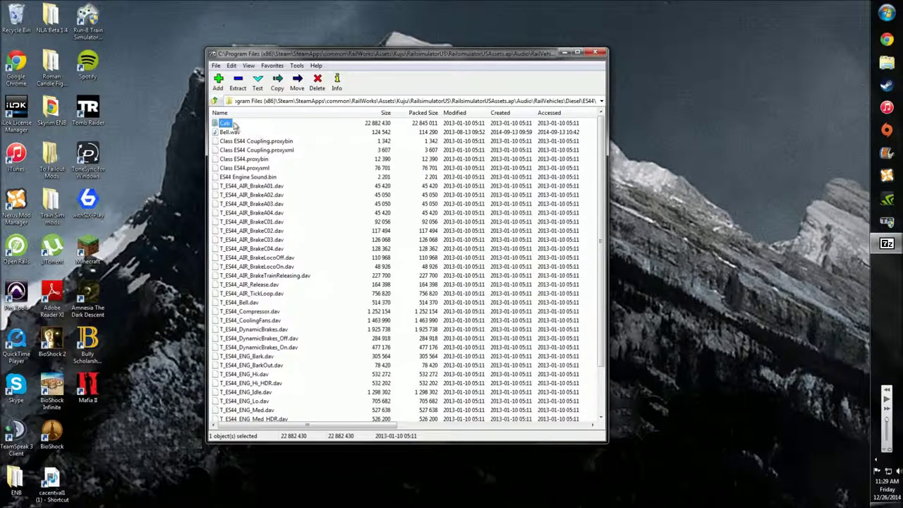
pyautogui.doubleClick(225, 123)
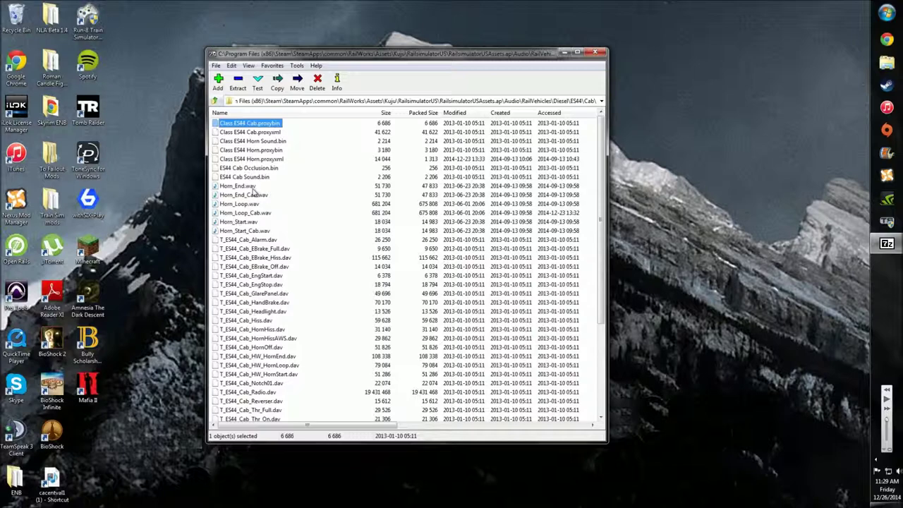
pyautogui.moveTo(281, 54); pyautogui.dragTo(114, 56)
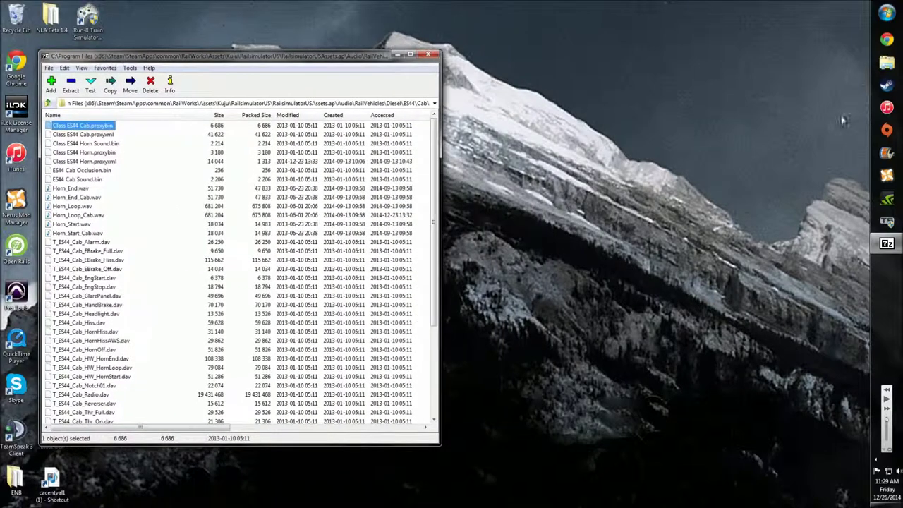
pyautogui.click(887, 63)
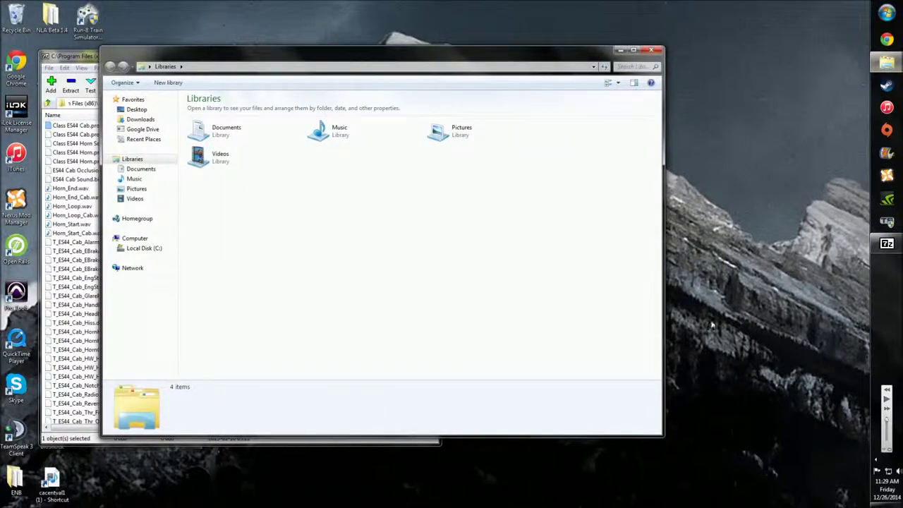
pyautogui.moveTo(661, 436); pyautogui.dragTo(468, 436)
pyautogui.moveTo(317, 59); pyautogui.dragTo(683, 64)
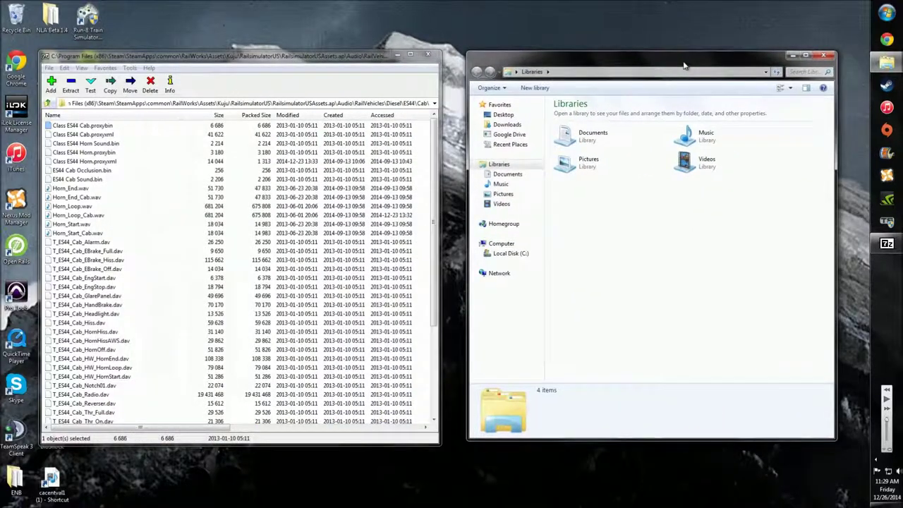
pyautogui.click(501, 183)
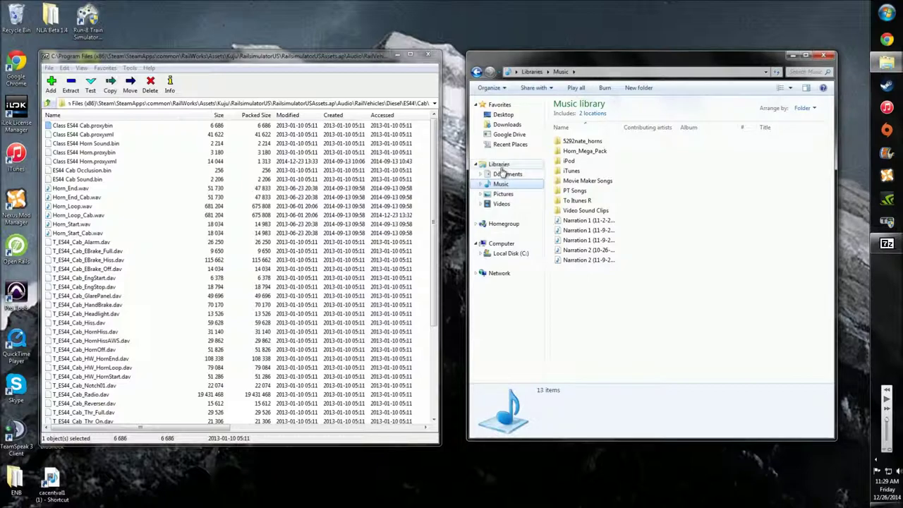
pyautogui.click(824, 55)
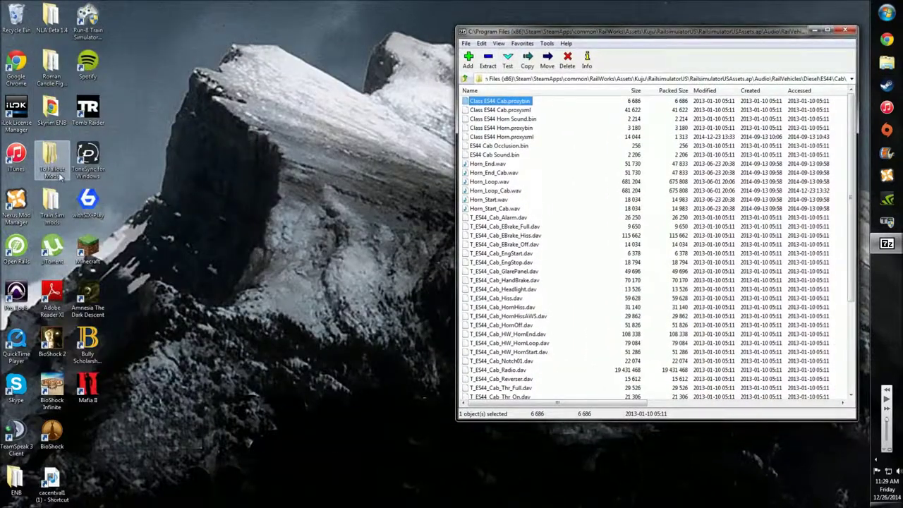
# Open the desktop folder Train Sim mods beside the 7-Zip window and go to its ES44\Horn subfolder.
pyautogui.doubleClick(51, 204)
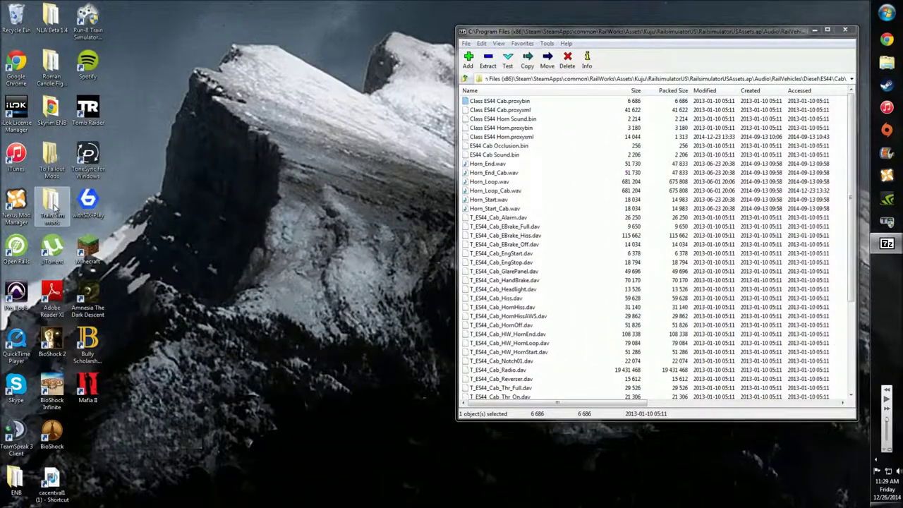
pyautogui.moveTo(587, 58); pyautogui.dragTo(143, 54)
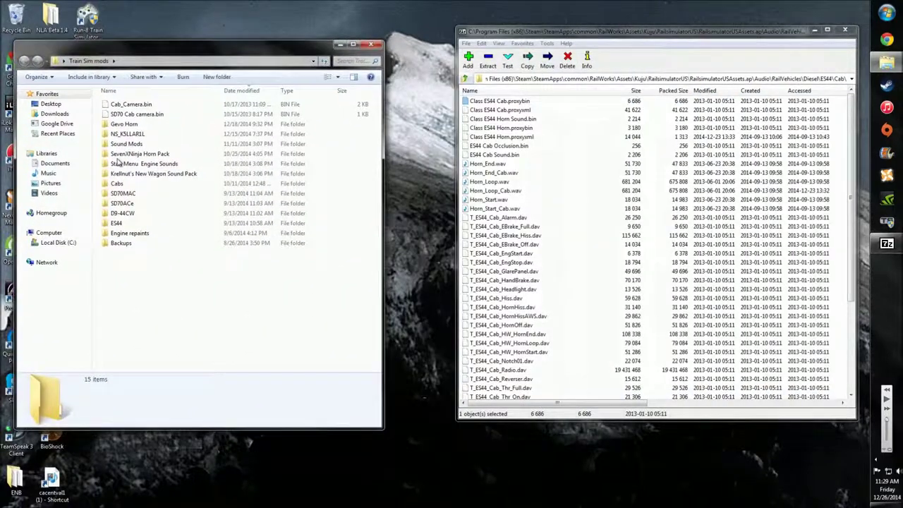
pyautogui.doubleClick(133, 224)
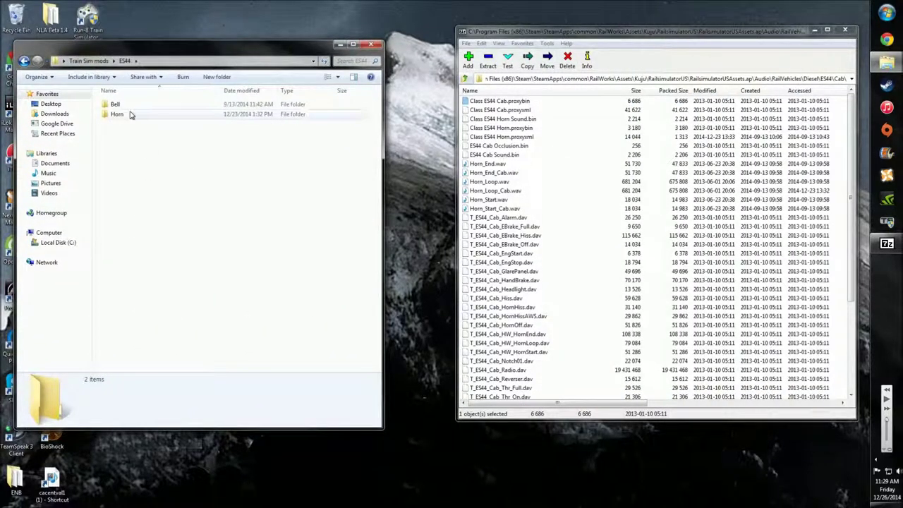
pyautogui.doubleClick(134, 115)
# Try to copy and paste all seven files of the Horn folder into the archive's ES44\Cab folder.
pyautogui.moveTo(116, 110); pyautogui.dragTo(166, 217)
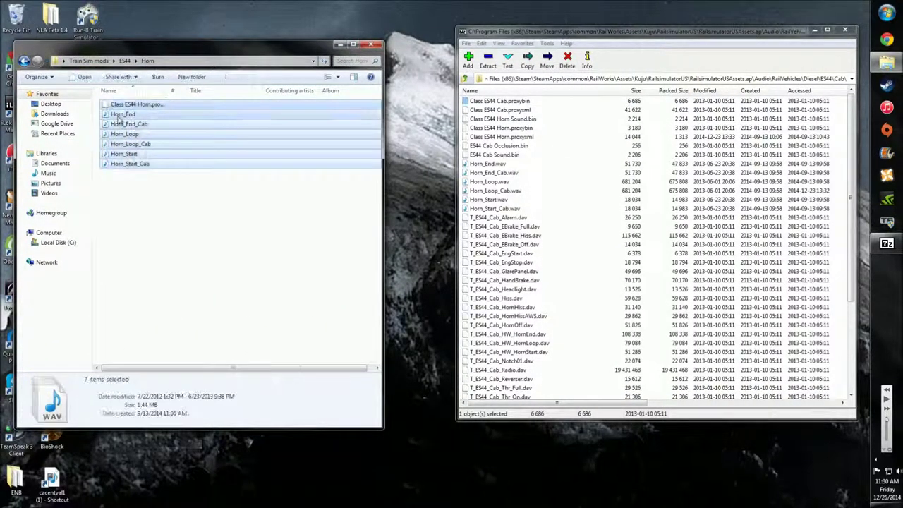
pyautogui.rightClick(120, 120)
pyautogui.click(138, 249)
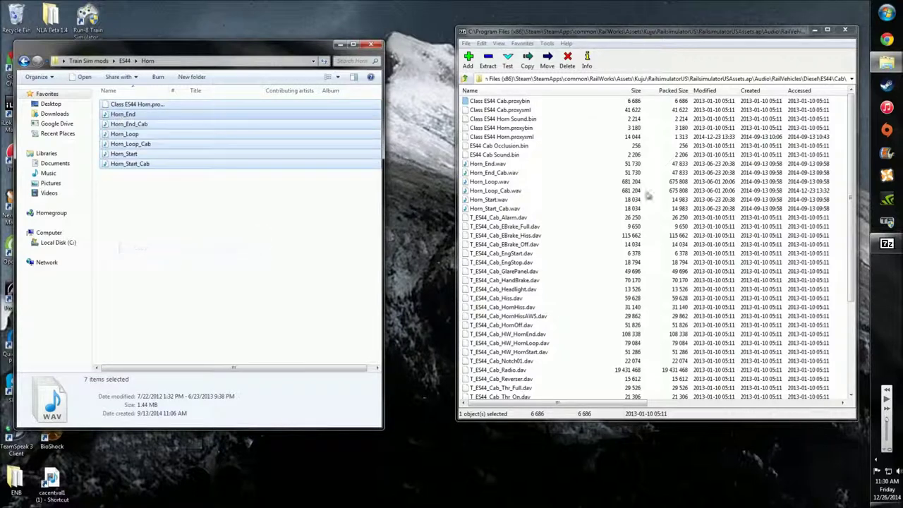
pyautogui.rightClick(824, 120)
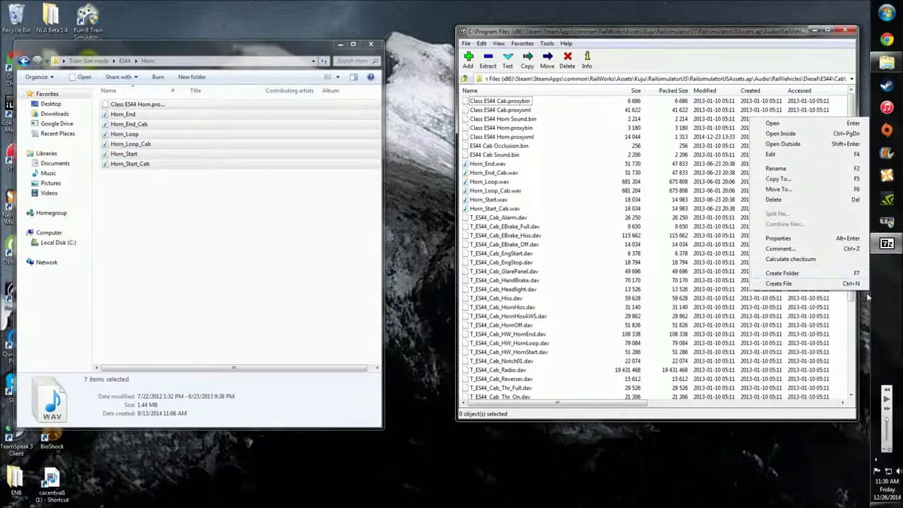
pyautogui.click(154, 138)
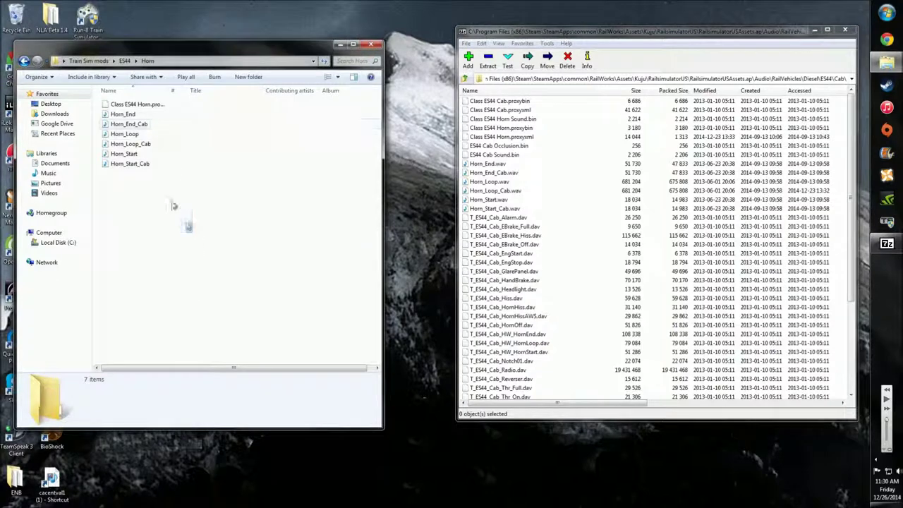
# Start transferring the seven horn files directly into the archive's ES44\Cab folder and cancel the copy in progress.
pyautogui.moveTo(189, 222); pyautogui.dragTo(570, 163)
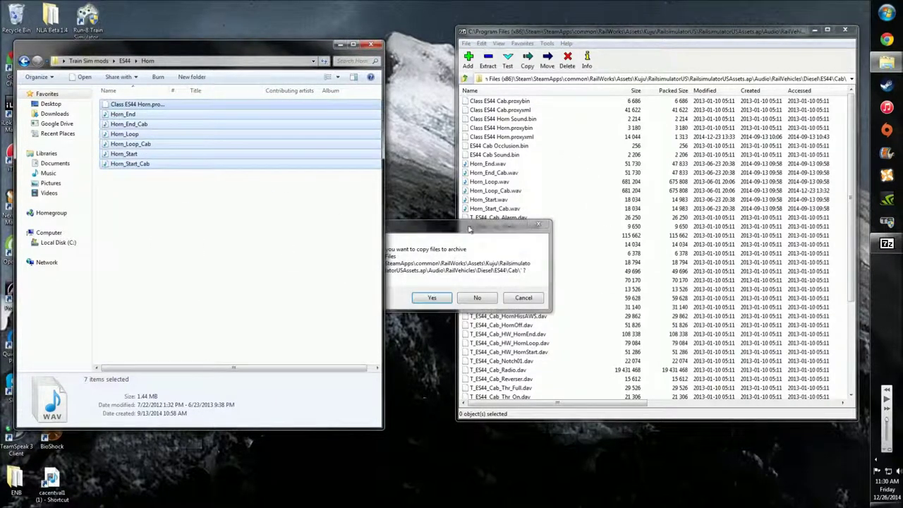
pyautogui.click(432, 297)
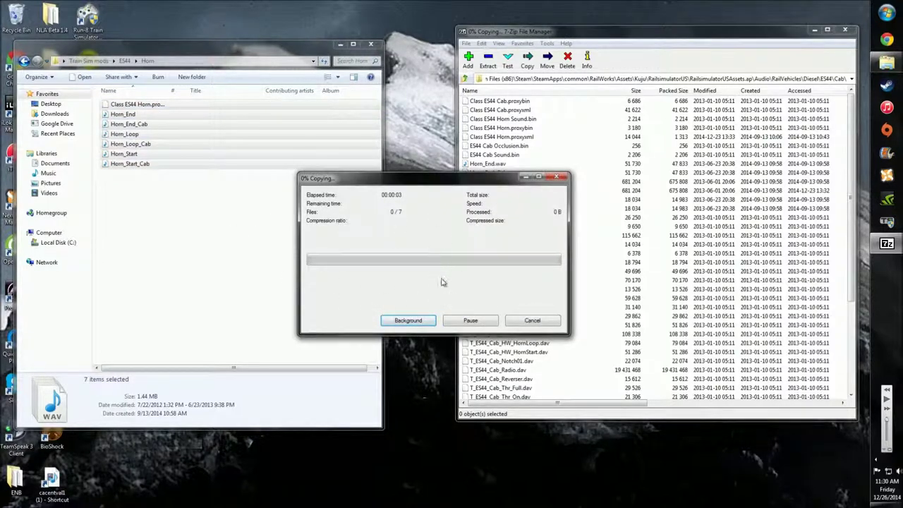
pyautogui.click(531, 326)
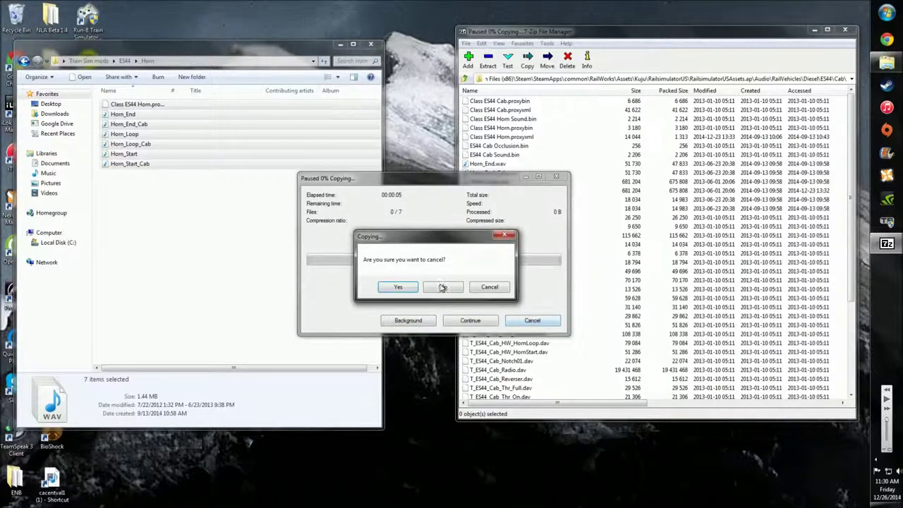
pyautogui.click(443, 286)
pyautogui.click(557, 177)
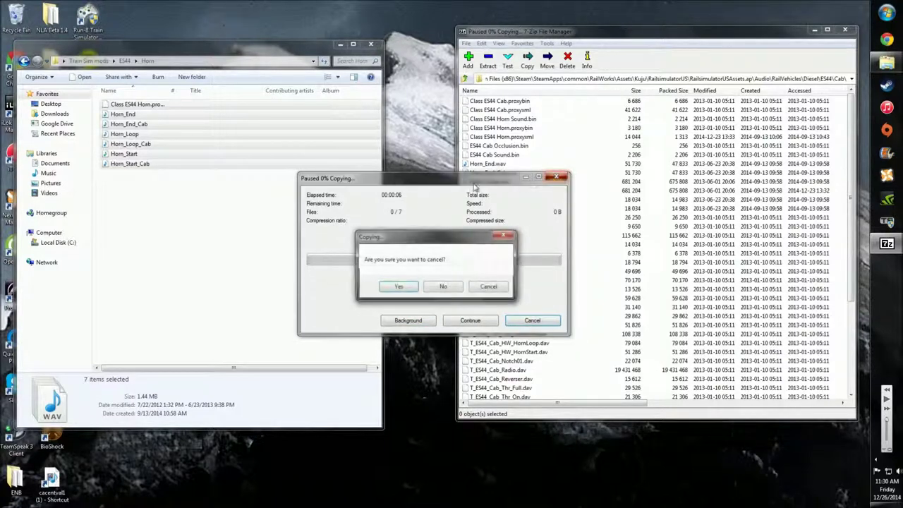
pyautogui.click(400, 285)
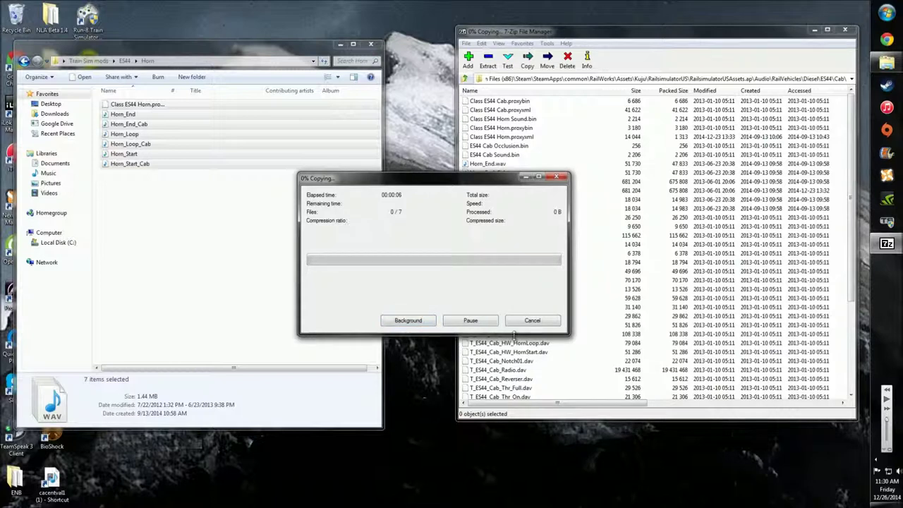
pyautogui.moveTo(413, 178); pyautogui.dragTo(214, 198)
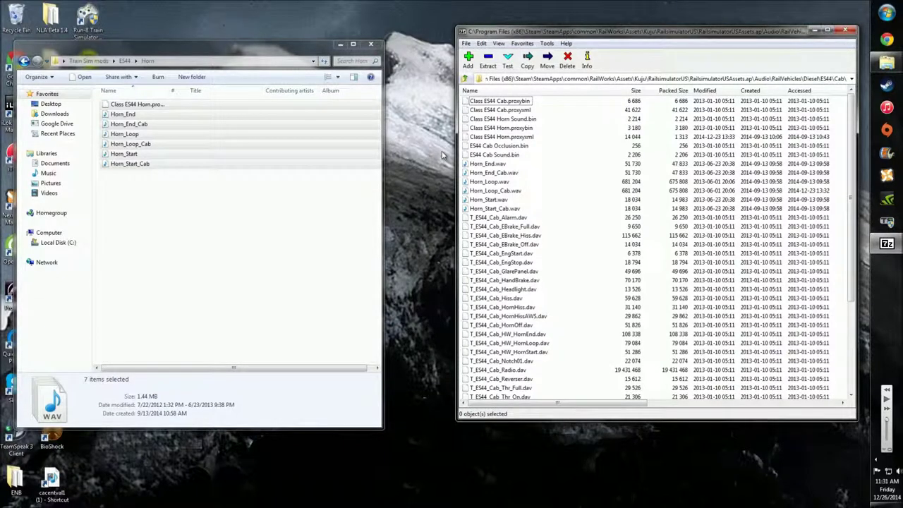
# Open Class ES44 Horn.proxyxml from the archive in Notepad and examine the file path referencing Bell.wav.
pyautogui.moveTo(247, 43); pyautogui.dragTo(235, 45)
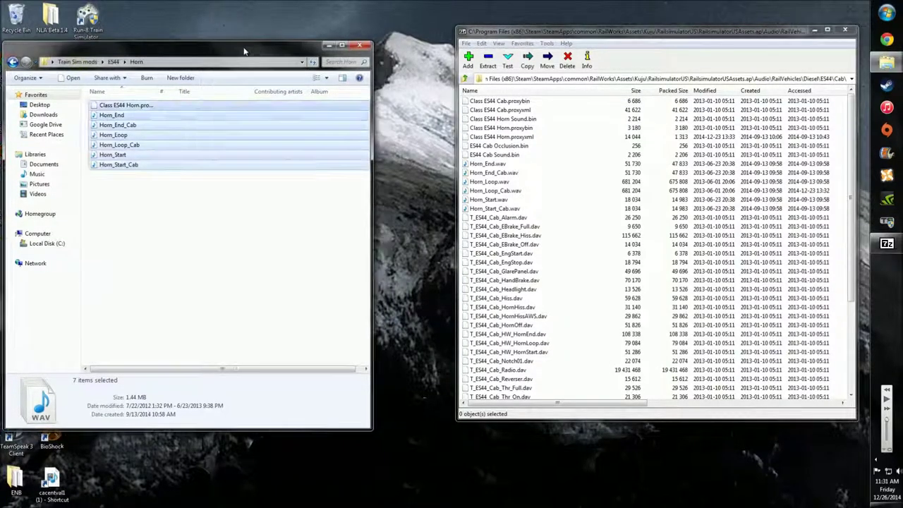
pyautogui.click(244, 279)
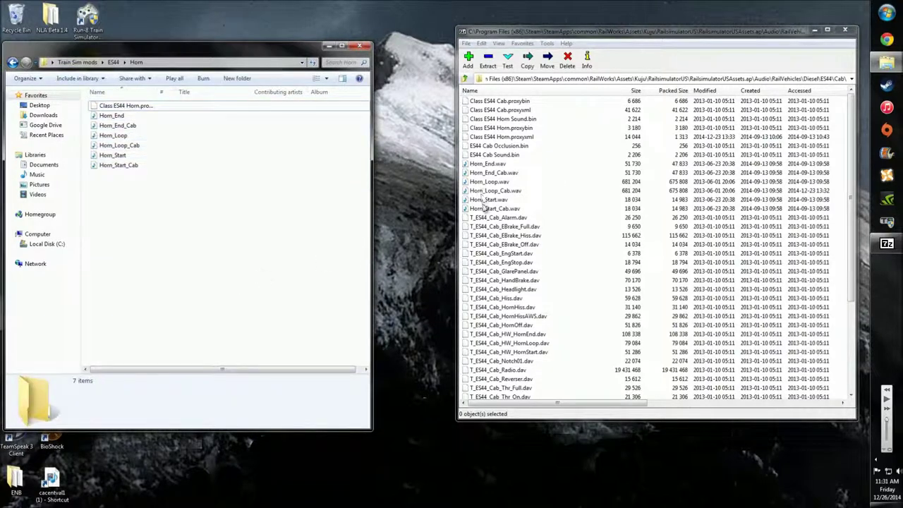
pyautogui.click(513, 138)
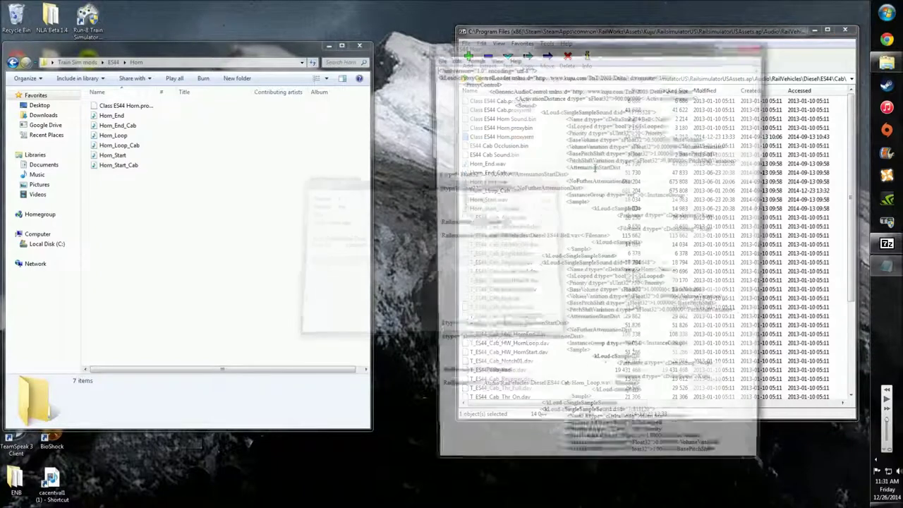
pyautogui.moveTo(537, 47); pyautogui.dragTo(350, 26)
pyautogui.moveTo(579, 93); pyautogui.dragTo(558, 80)
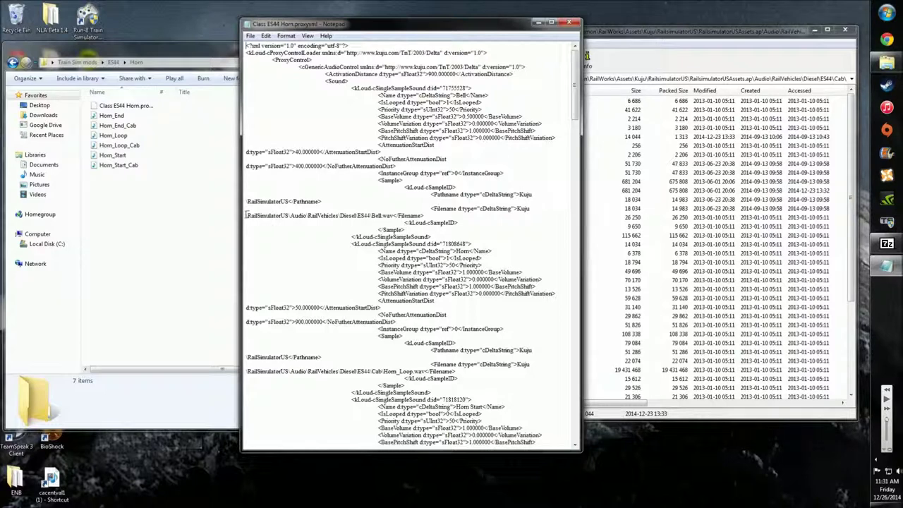
pyautogui.moveTo(246, 215); pyautogui.dragTo(422, 215)
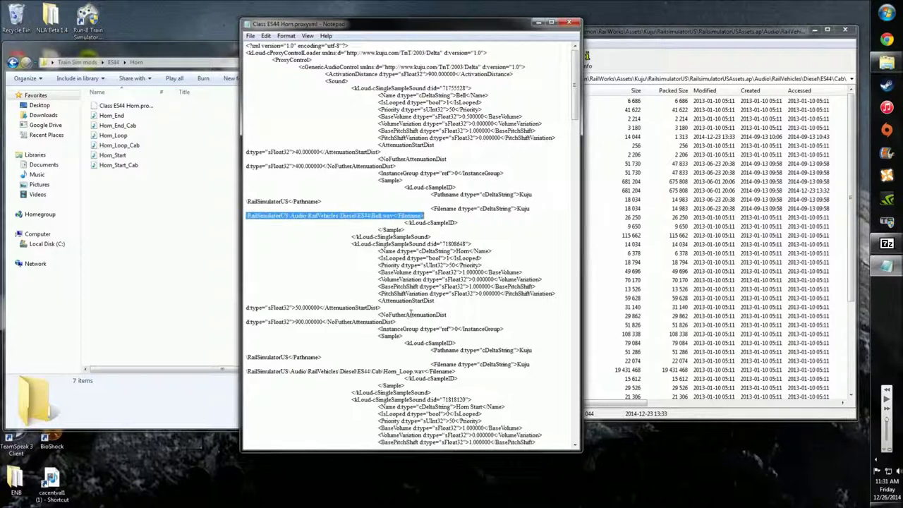
pyautogui.click(317, 287)
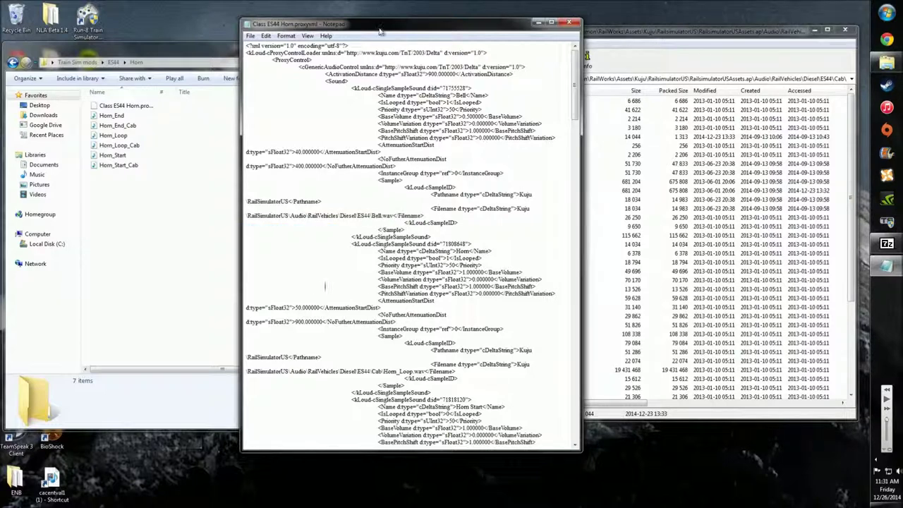
# Place Notepad beside the archive window, check the ES44 folder for Bell.wav, and return to its Cab subfolder.
pyautogui.moveTo(372, 28); pyautogui.dragTo(335, 31)
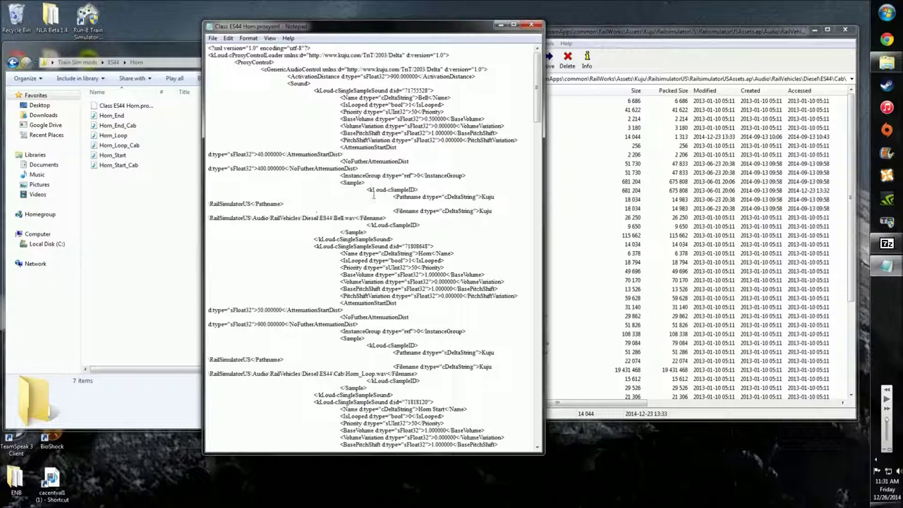
pyautogui.moveTo(448, 27); pyautogui.dragTo(351, 36)
pyautogui.click(495, 32)
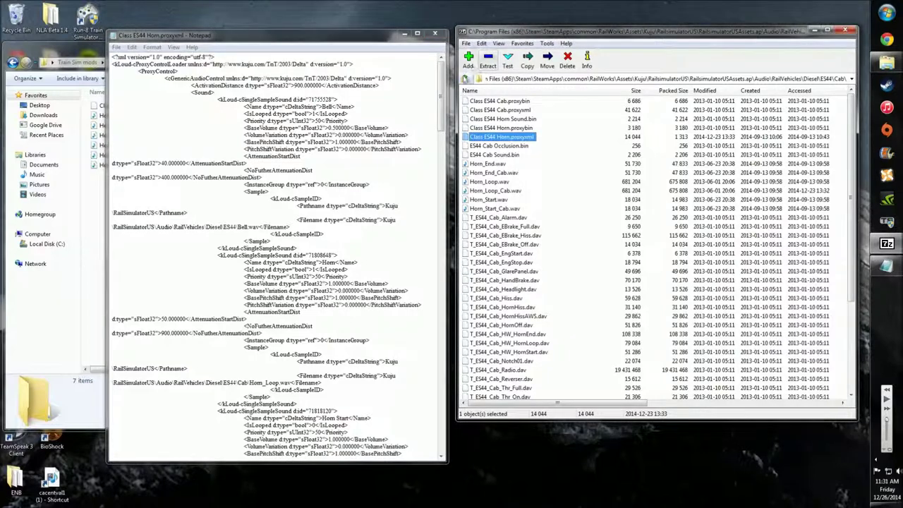
pyautogui.click(465, 78)
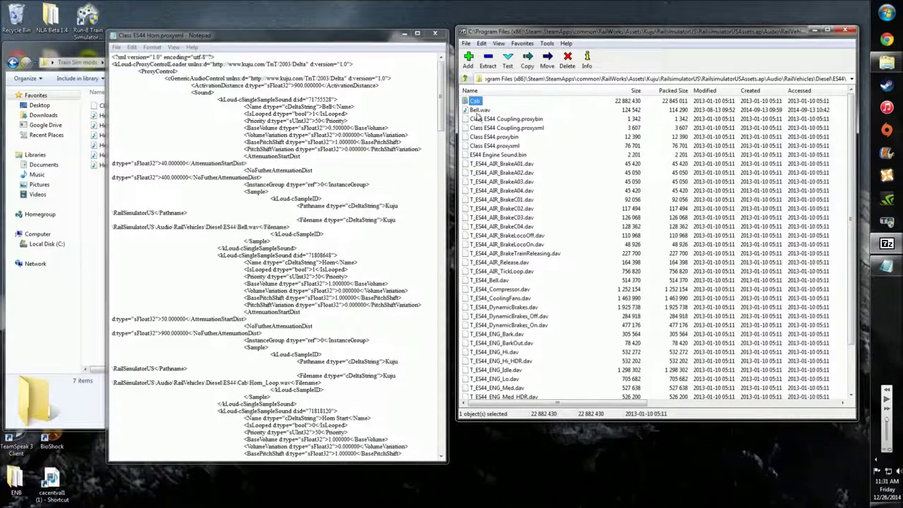
pyautogui.doubleClick(477, 103)
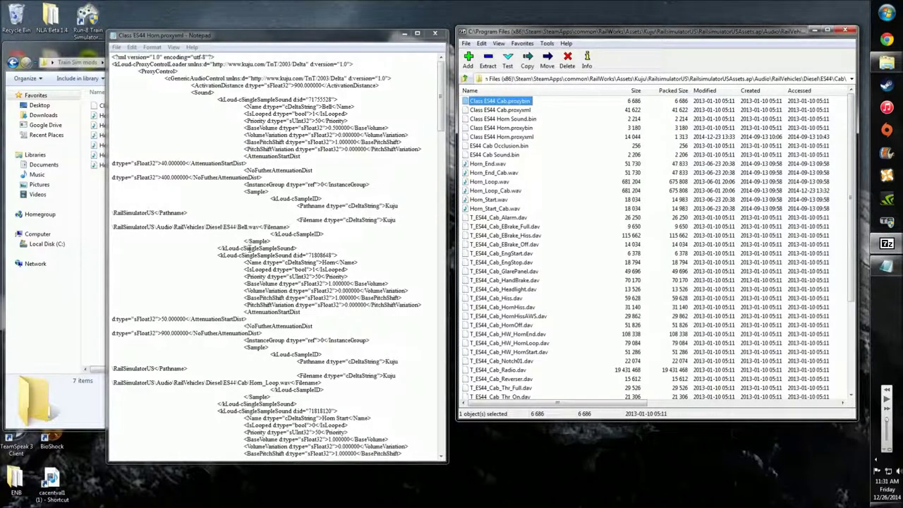
# Examine the Bell.wav file name and the horn entries below it in the proxyxml, keeping the archive's Cab listing in view for comparison.
pyautogui.moveTo(260, 227); pyautogui.dragTo(240, 227)
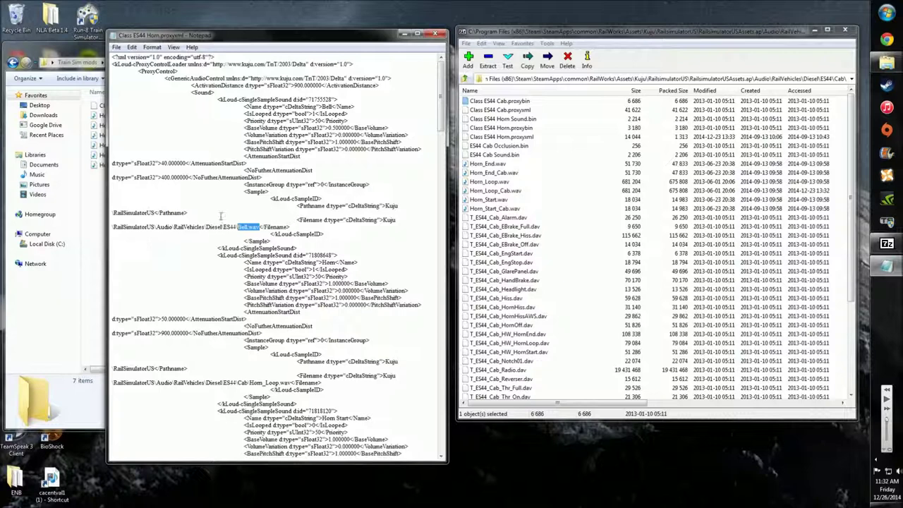
pyautogui.click(161, 253)
pyautogui.scroll(-5, 275, 242)
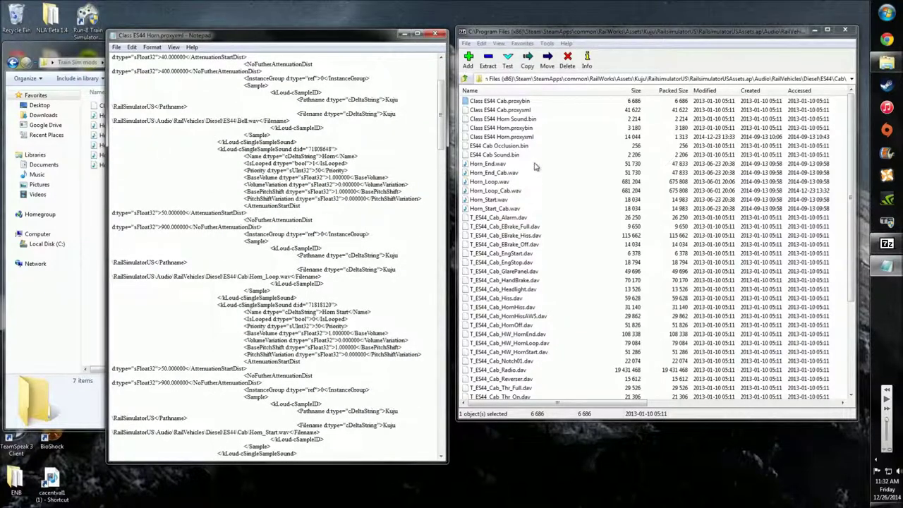
pyautogui.moveTo(340, 37); pyautogui.dragTo(696, 27)
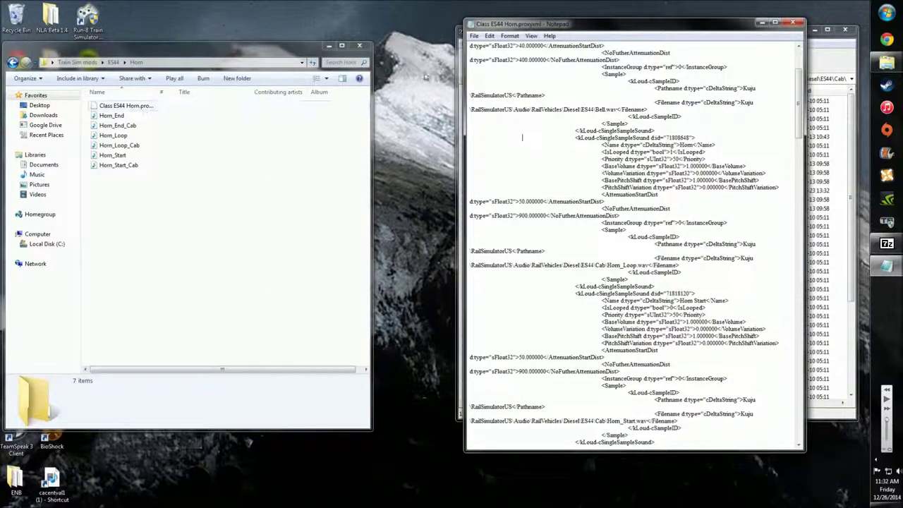
pyautogui.moveTo(530, 24); pyautogui.dragTo(153, 37)
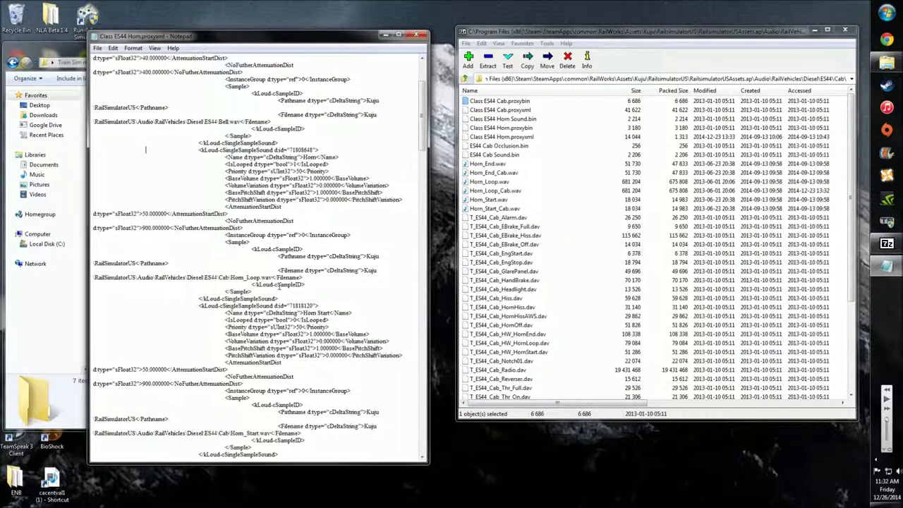
# Compare the Horn_Loop.wav path in the proxyxml with the sound files in the archive's Cab folder.
pyautogui.scroll(-5, 278, 286)
pyautogui.scroll(4, 268, 381)
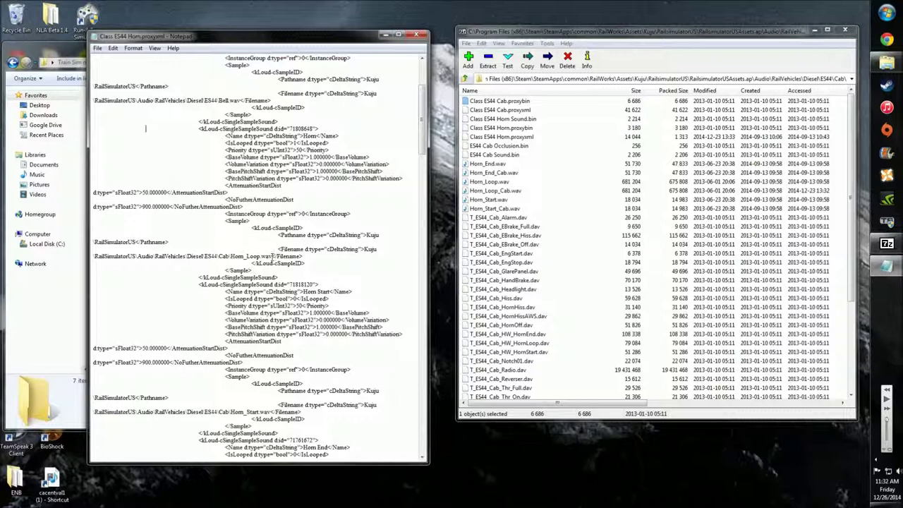
pyautogui.moveTo(272, 258); pyautogui.dragTo(235, 261)
pyautogui.click(206, 265)
pyautogui.scroll(-4, 252, 343)
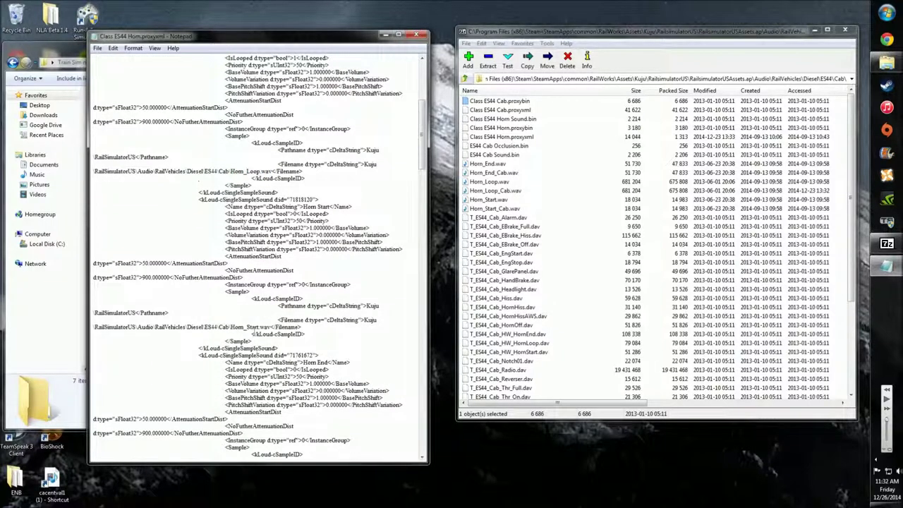
# Review the remaining horn sound paths in the proxyxml, including the Horn_End, Horn_End_Cab and Horn_Loop_Cab entries.
pyautogui.scroll(-15, 259, 332)
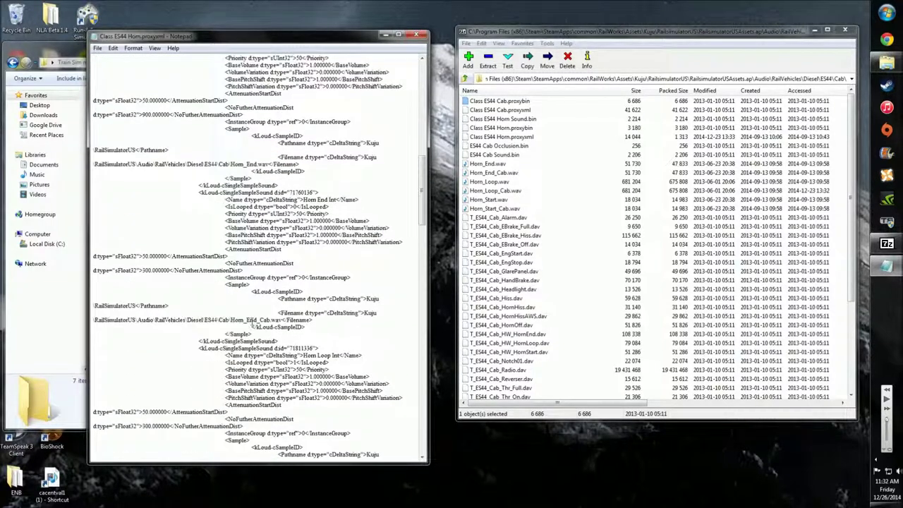
pyautogui.scroll(-5, 261, 333)
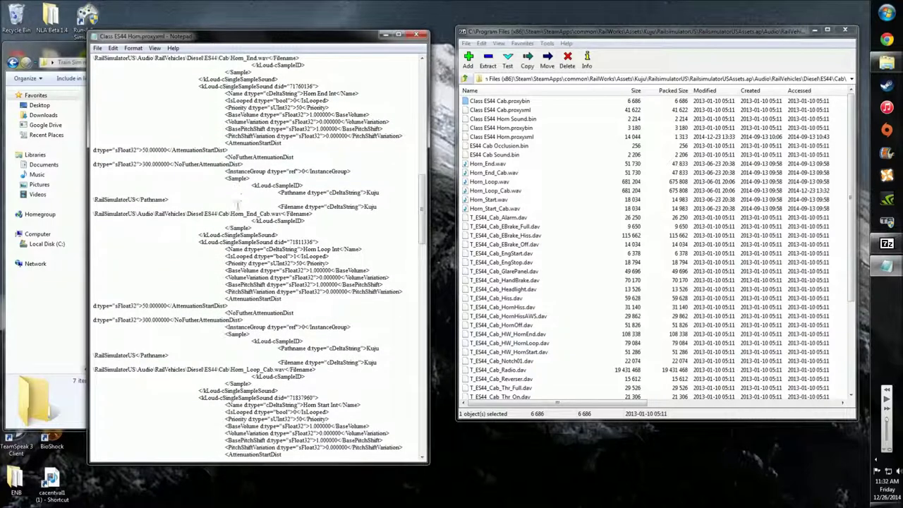
pyautogui.scroll(10, 283, 234)
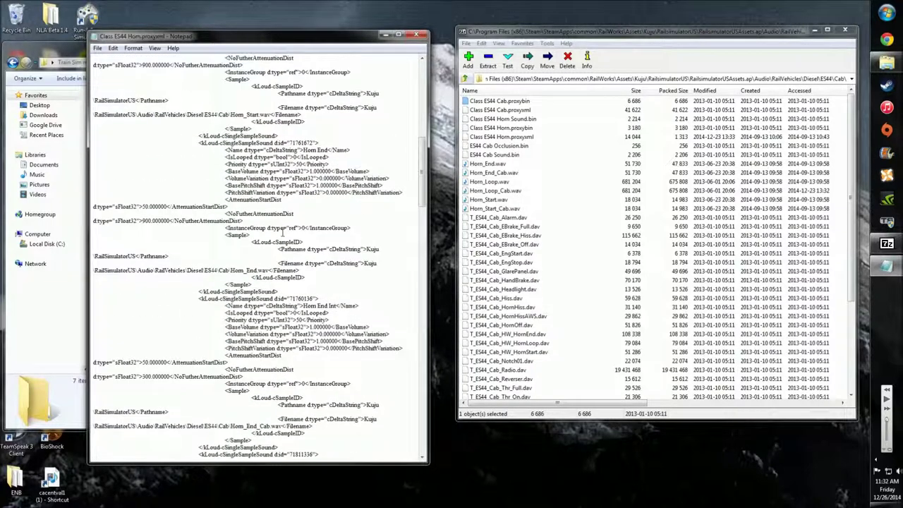
pyautogui.scroll(6, 265, 226)
pyautogui.scroll(4, 270, 219)
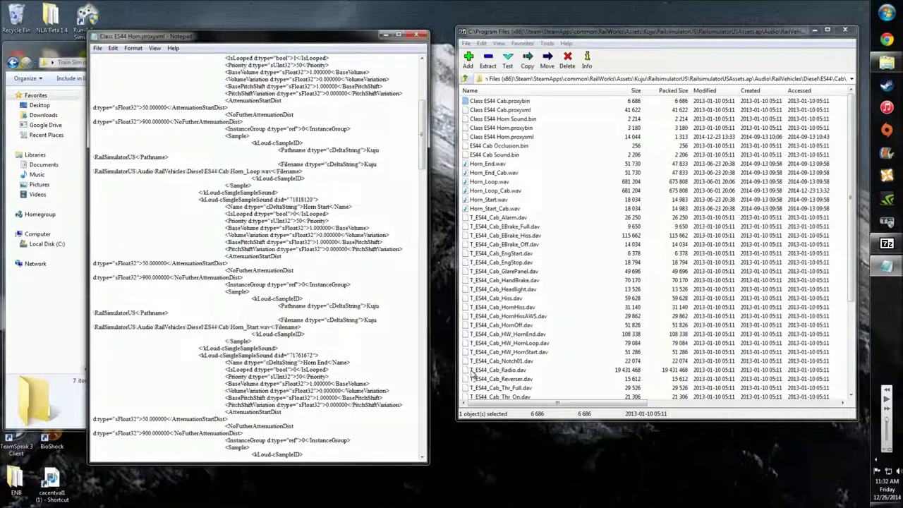
# Delete and retype the underscore in a horn sound file name in the proxyxml.
pyautogui.press('BackSpace')
pyautogui.press('BackSpace')
pyautogui.write('_')
pyautogui.press('BackSpace')
pyautogui.write('_')
pyautogui.press('BackSpace')
pyautogui.write('_')
# Save and close Class ES44 Horn.proxyxml, and update the modified file in the archive.
pyautogui.moveTo(288, 38); pyautogui.dragTo(290, 54)
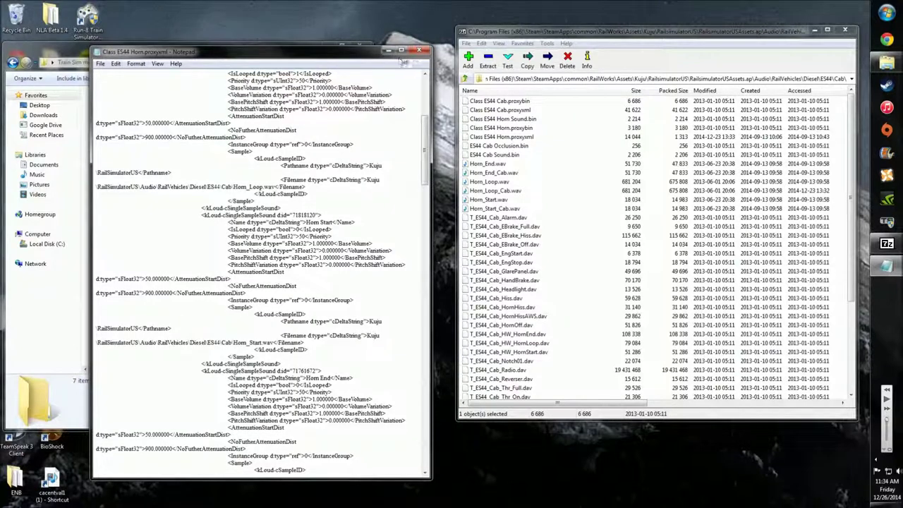
pyautogui.click(100, 64)
pyautogui.click(115, 95)
pyautogui.click(421, 51)
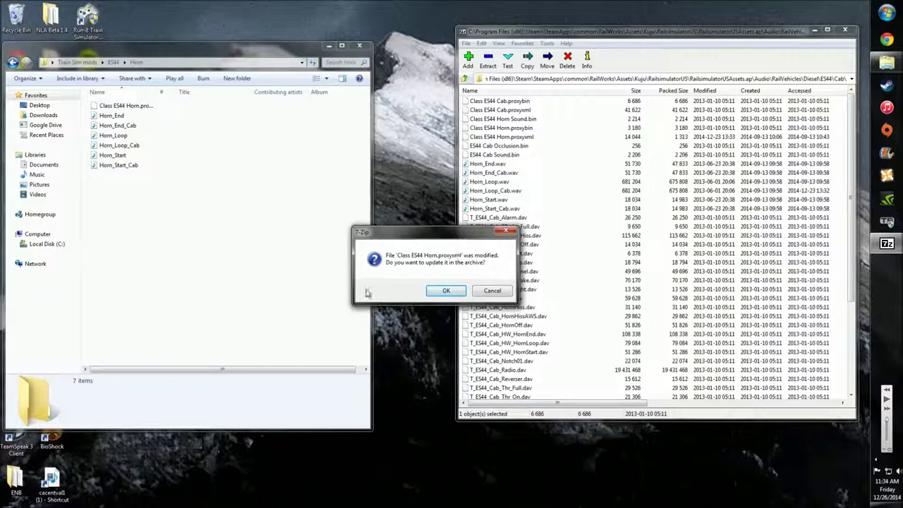
pyautogui.click(446, 290)
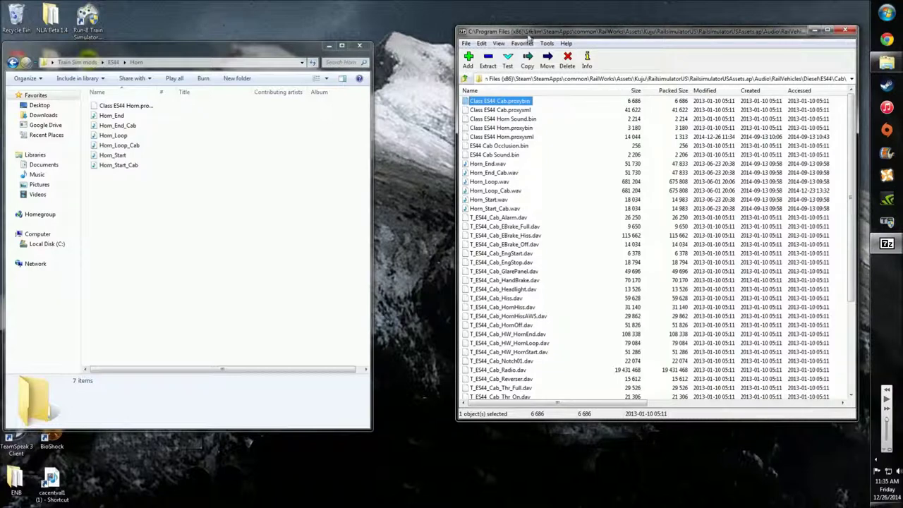
# Go up to the archive's ES44 folder and arrange the archive and Horn folder windows side by side.
pyautogui.moveTo(532, 37); pyautogui.dragTo(503, 48)
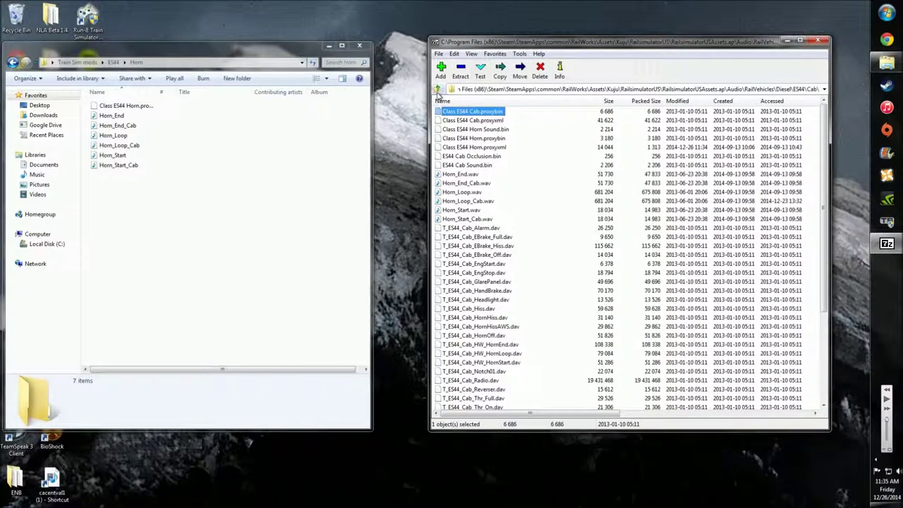
pyautogui.click(438, 89)
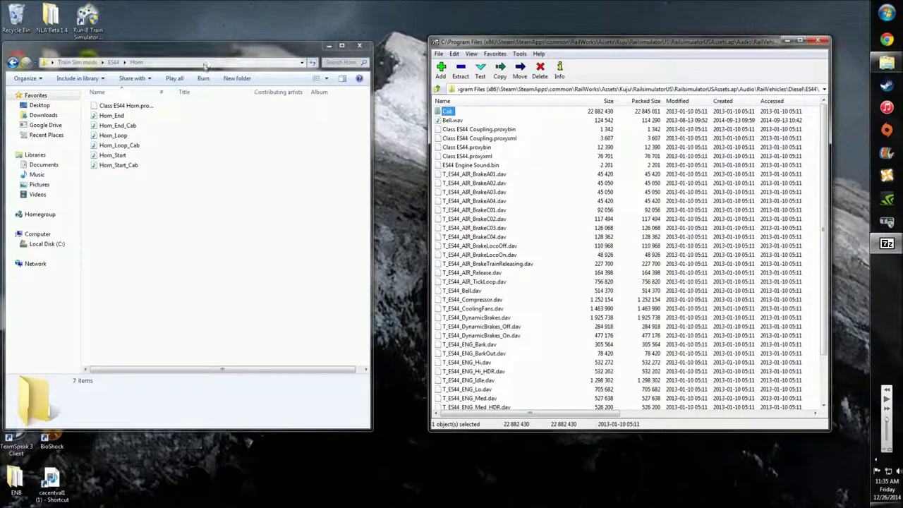
pyautogui.click(132, 58)
pyautogui.moveTo(132, 58); pyautogui.dragTo(176, 57)
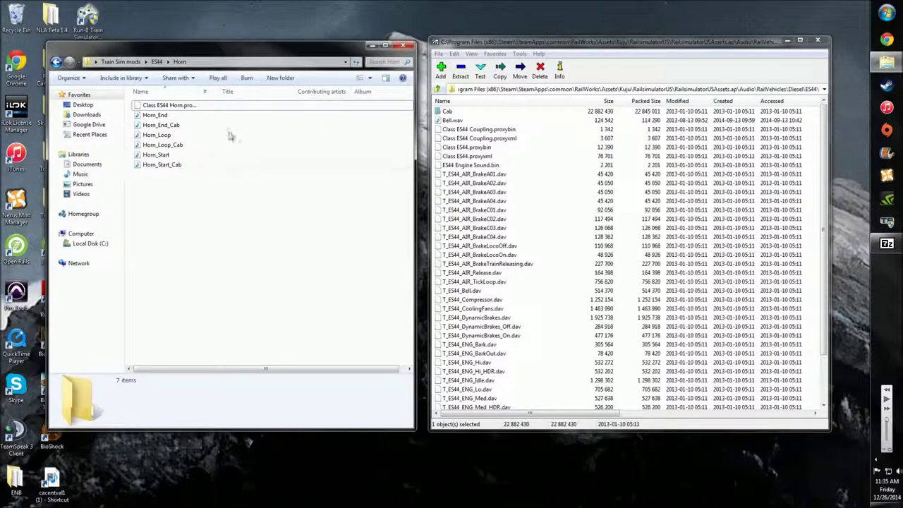
# Browse the local disk to Program Files (x86)\Steam\SteamApps\common\RailWorks in the folder window.
pyautogui.click(80, 244)
pyautogui.doubleClick(177, 196)
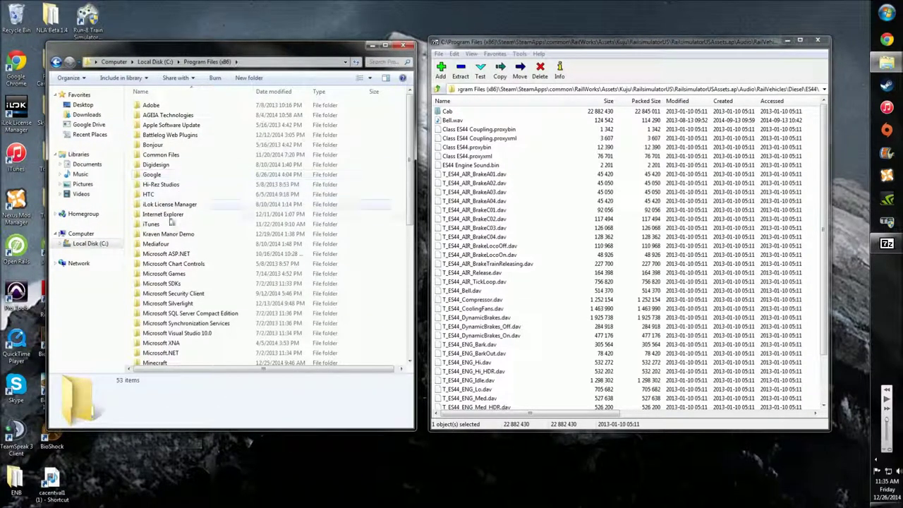
pyautogui.scroll(-8, 178, 248)
pyautogui.doubleClick(151, 310)
pyautogui.scroll(-2, 155, 311)
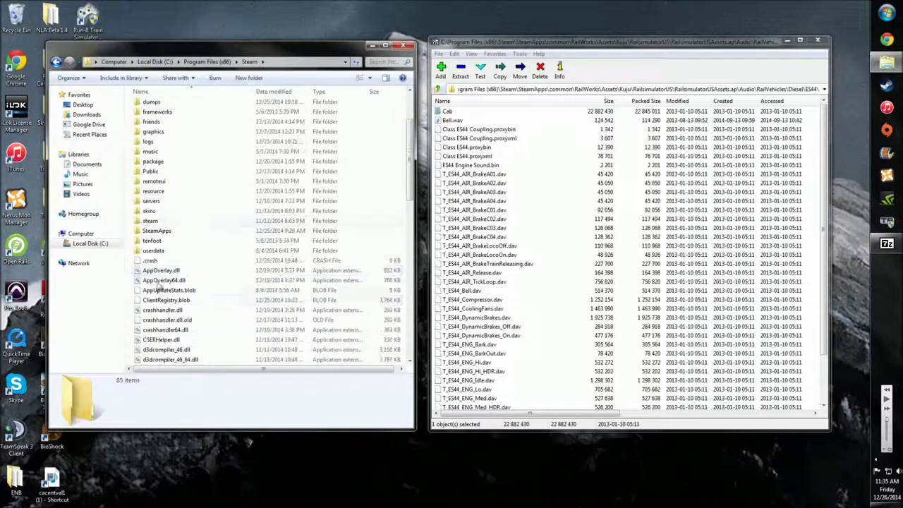
pyautogui.doubleClick(158, 233)
pyautogui.doubleClick(157, 238)
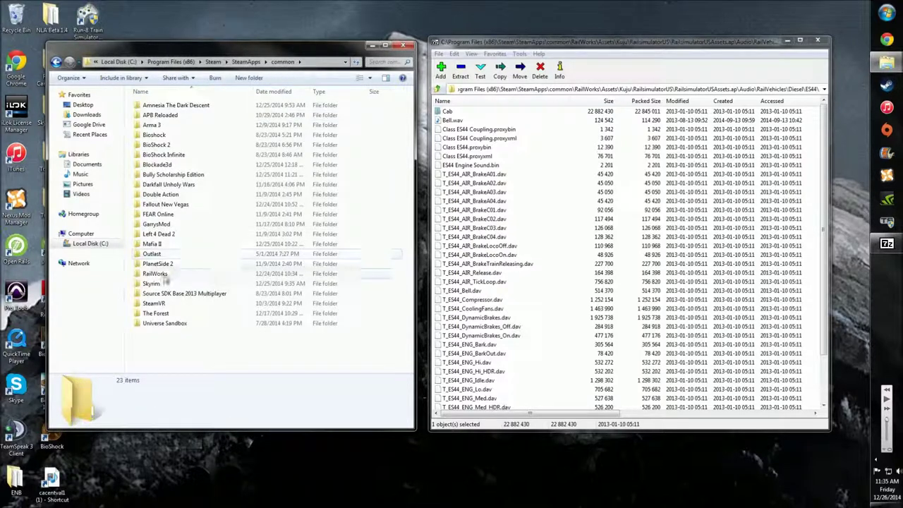
pyautogui.doubleClick(154, 273)
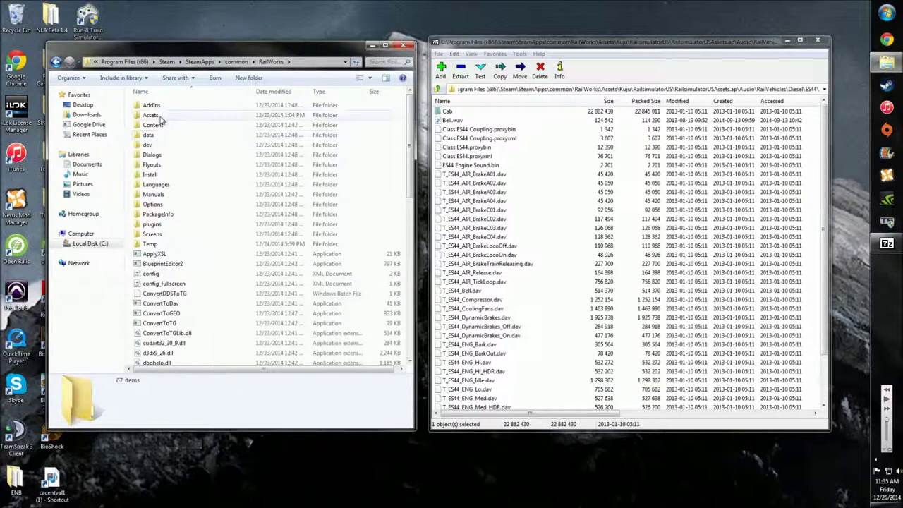
# Open the Assets\RSC\PacificSurfliner folder inside RailWorks.
pyautogui.doubleClick(177, 115)
pyautogui.doubleClick(150, 233)
pyautogui.scroll(-2, 163, 352)
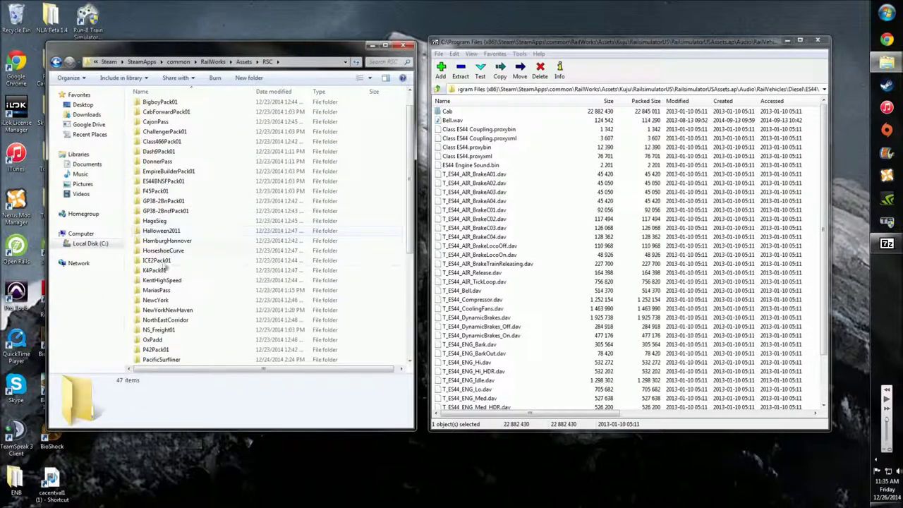
pyautogui.scroll(-3, 167, 361)
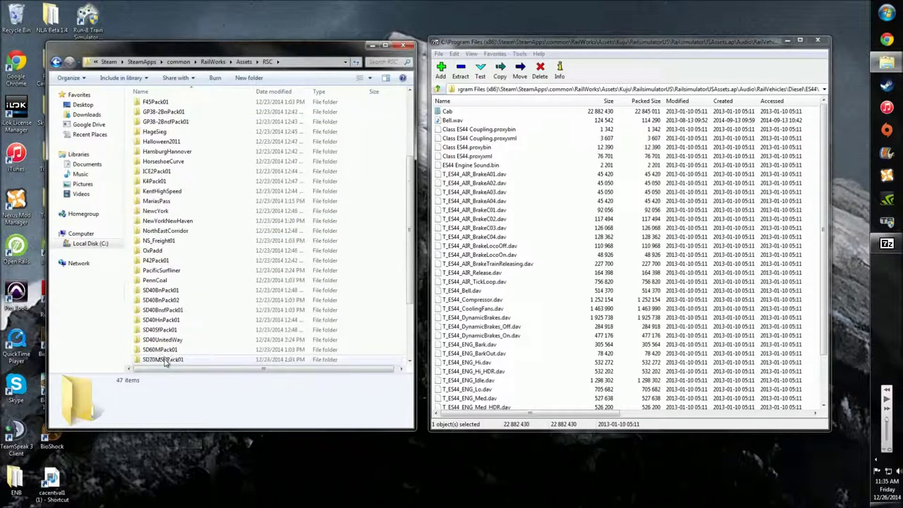
pyautogui.doubleClick(171, 270)
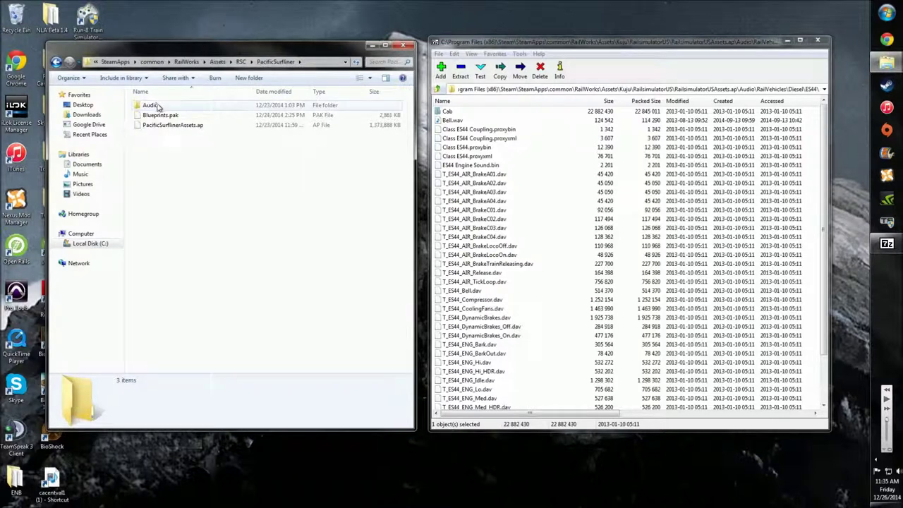
# Open PacificSurflinerAssets.ap as a 7-Zip archive to view its contents, and close that archive window.
pyautogui.rightClick(170, 128)
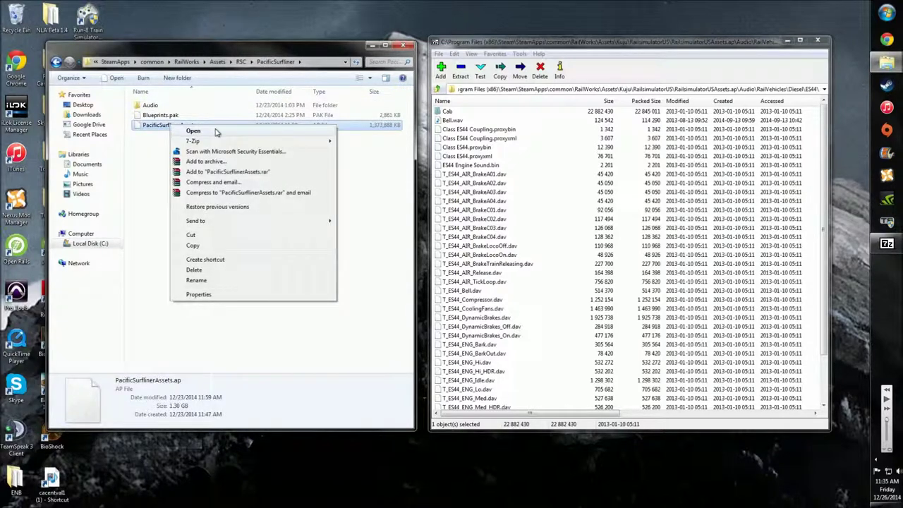
pyautogui.moveTo(258, 144)
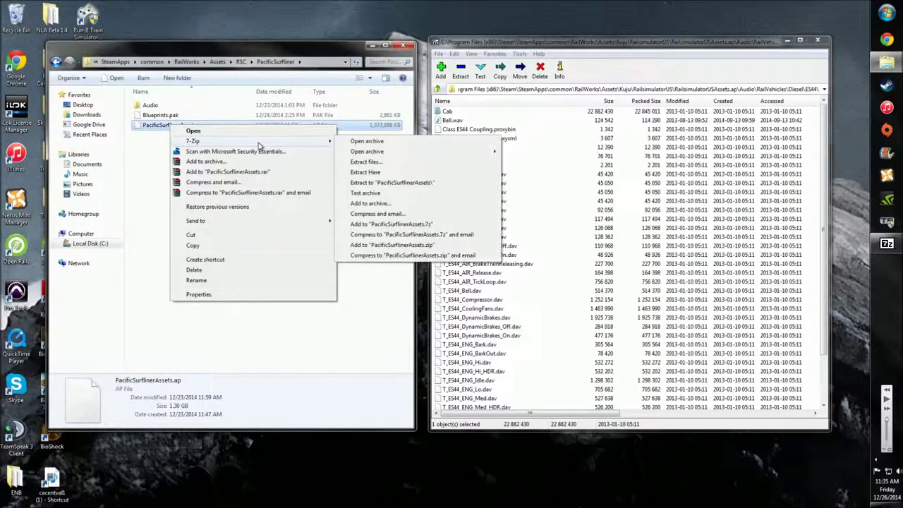
pyautogui.click(152, 265)
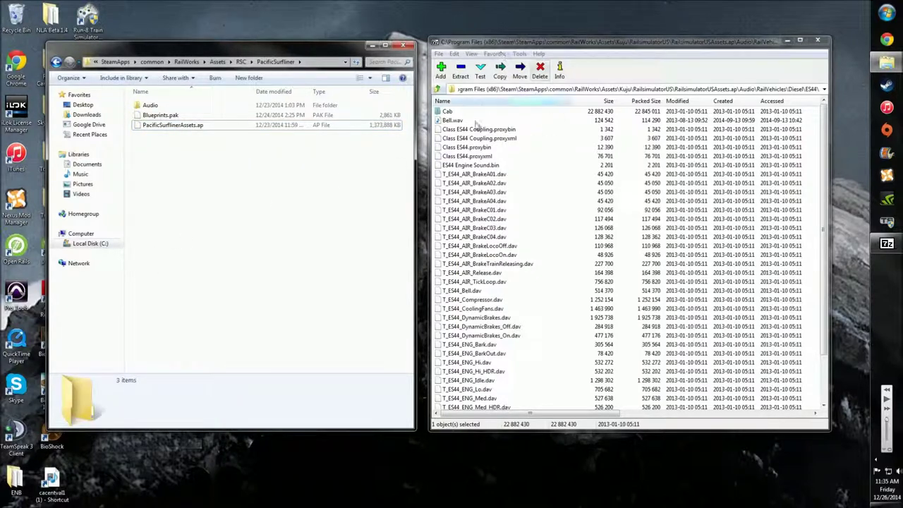
pyautogui.click(155, 126)
pyautogui.rightClick(154, 125)
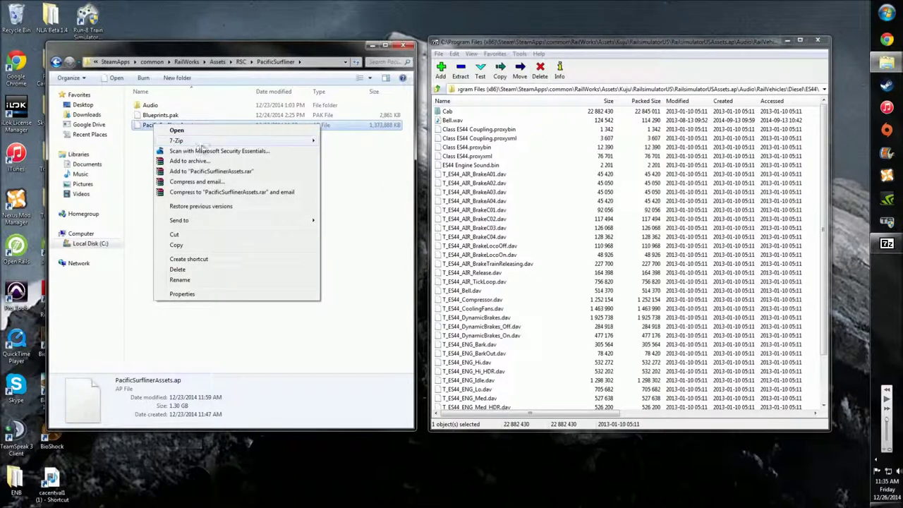
pyautogui.moveTo(314, 141)
pyautogui.click(351, 140)
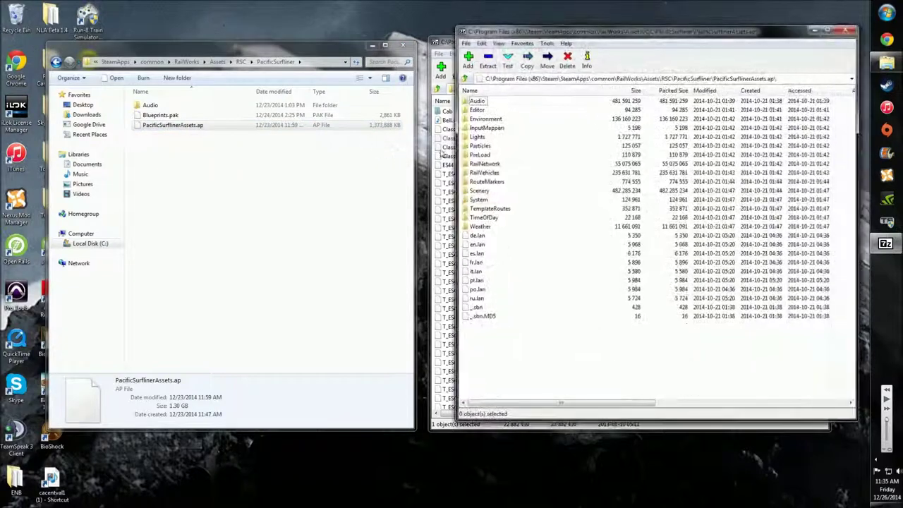
pyautogui.click(846, 30)
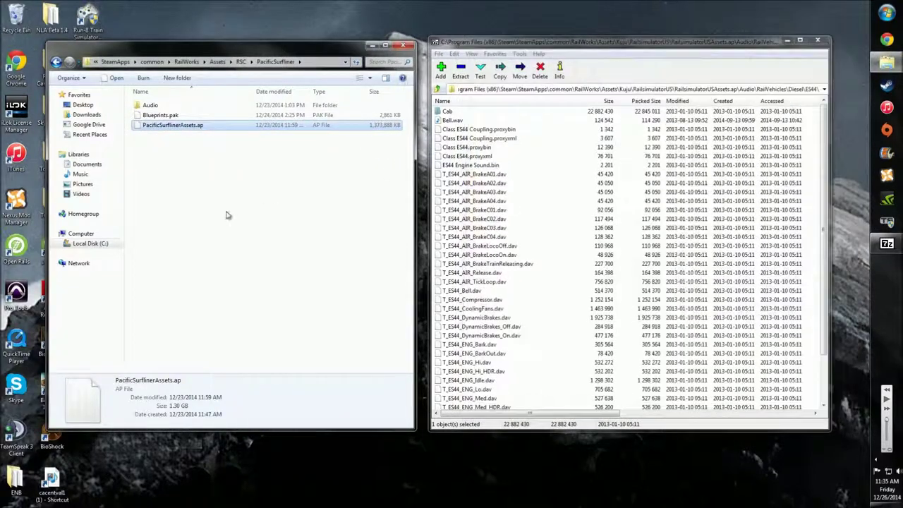
# Check the file operations offered for PacificSurflinerAssets.ap and close the folder window.
pyautogui.click(210, 143)
pyautogui.click(172, 127)
pyautogui.rightClick(171, 127)
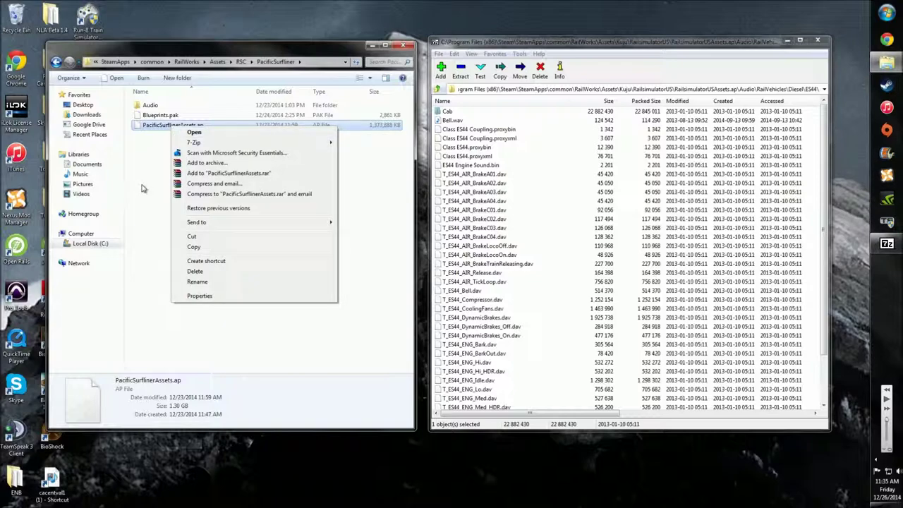
pyautogui.click(113, 263)
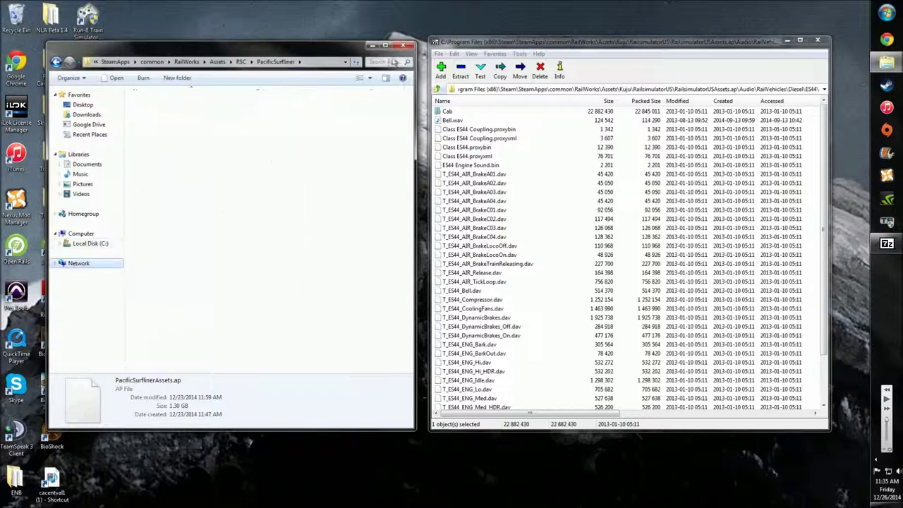
pyautogui.click(403, 46)
# Check the operations offered for Bell.wav in the archive's ES44 folder, and close the archive window.
pyautogui.moveTo(599, 48); pyautogui.dragTo(441, 63)
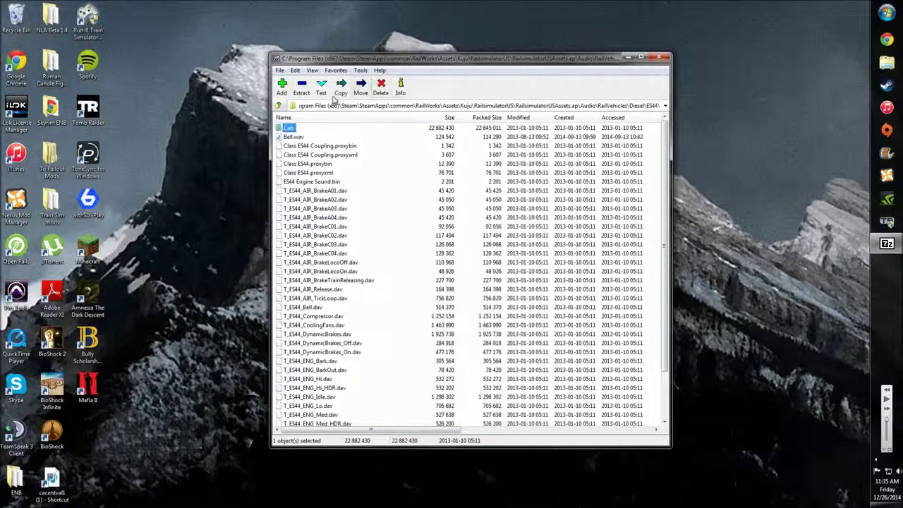
pyautogui.rightClick(295, 139)
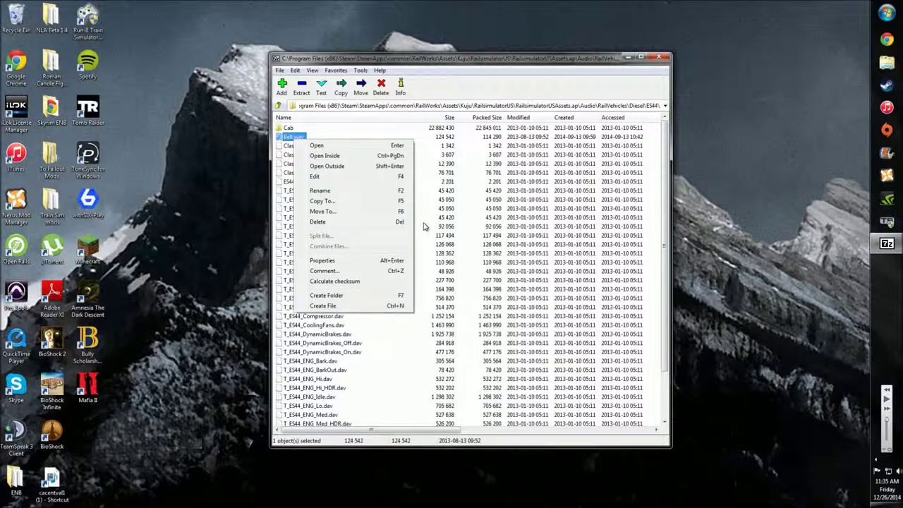
pyautogui.click(425, 226)
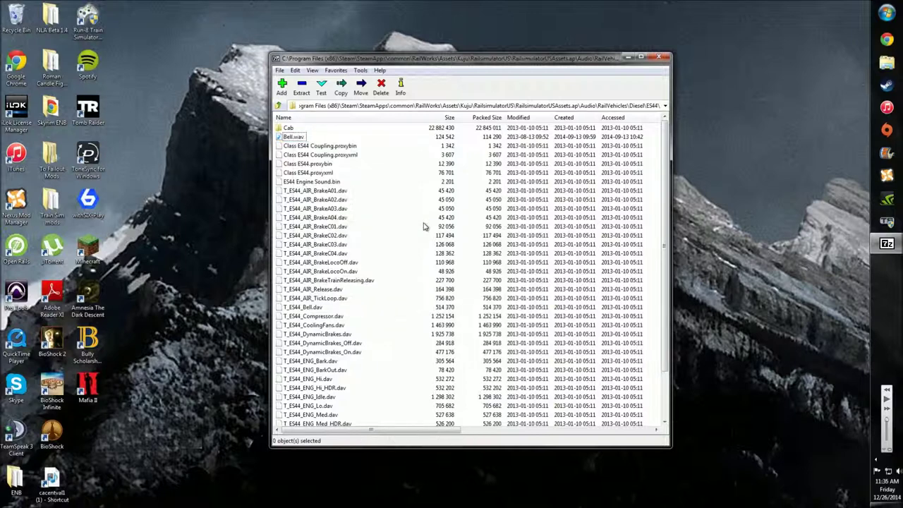
pyautogui.click(296, 137)
pyautogui.moveTo(568, 56); pyautogui.dragTo(563, 67)
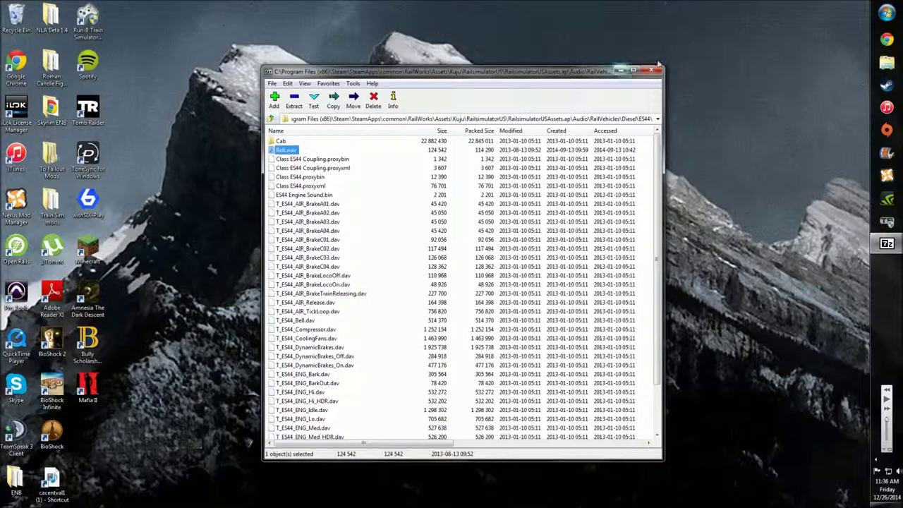
pyautogui.click(644, 76)
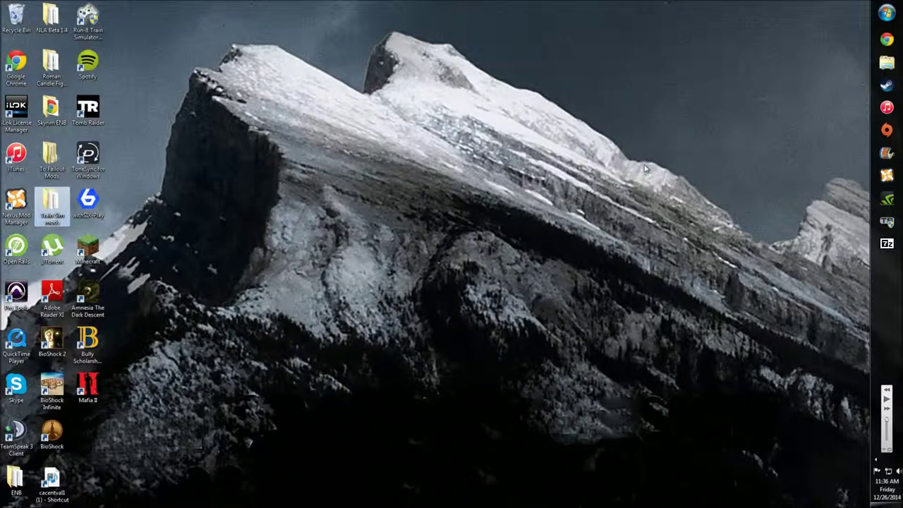